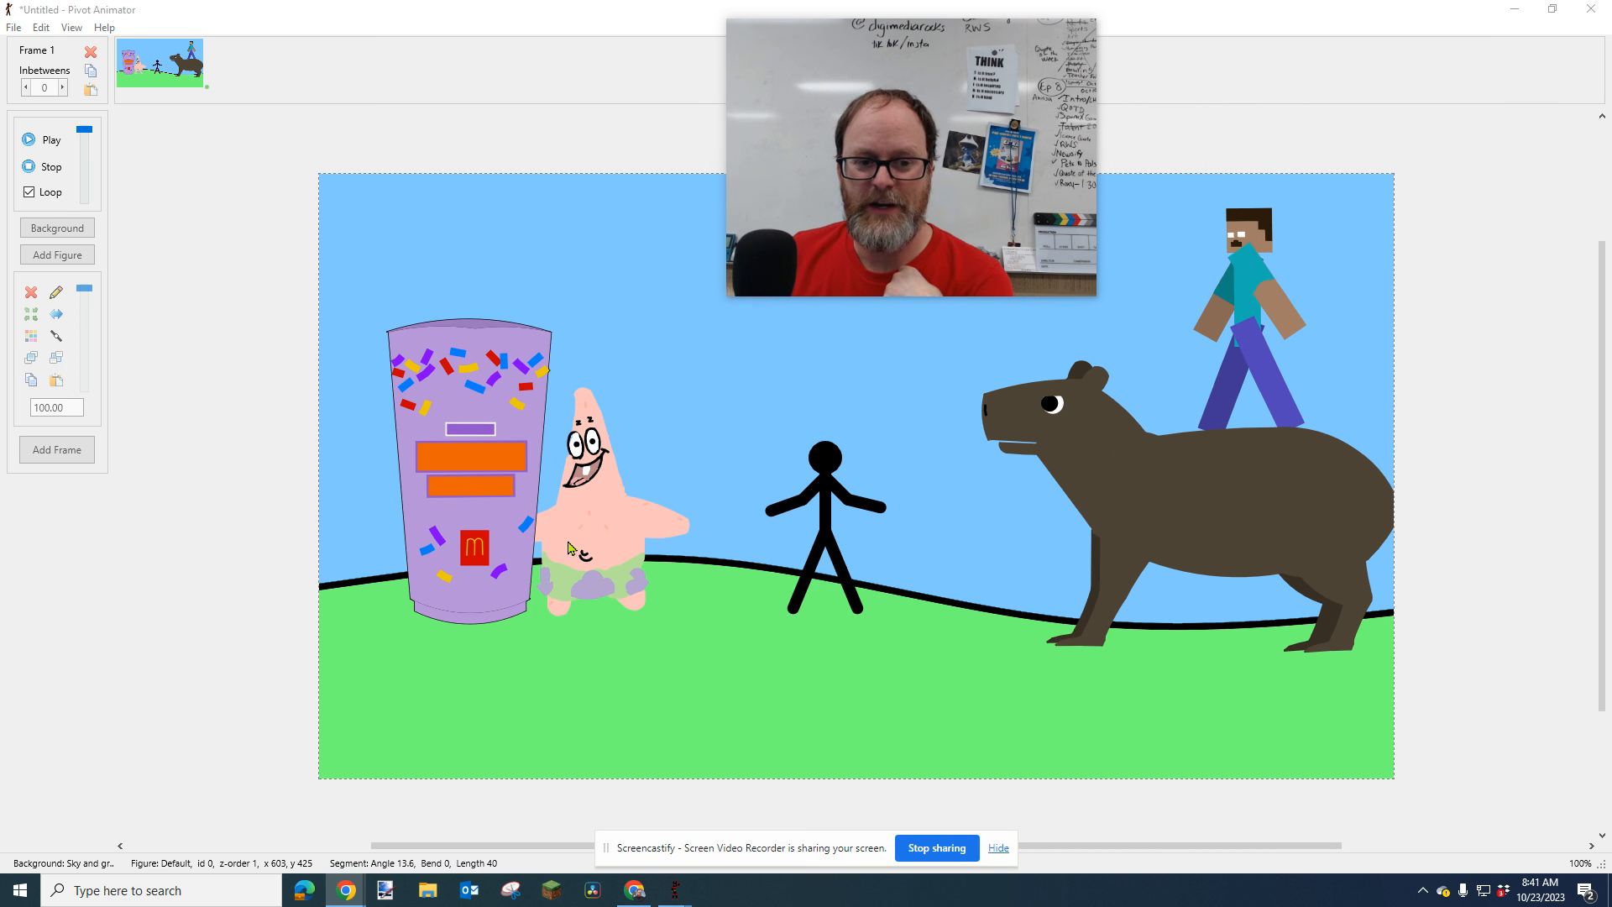
Step: Check the version and release details of the installed Pivot Animator
left_click_drag(853, 255, 1280, 309)
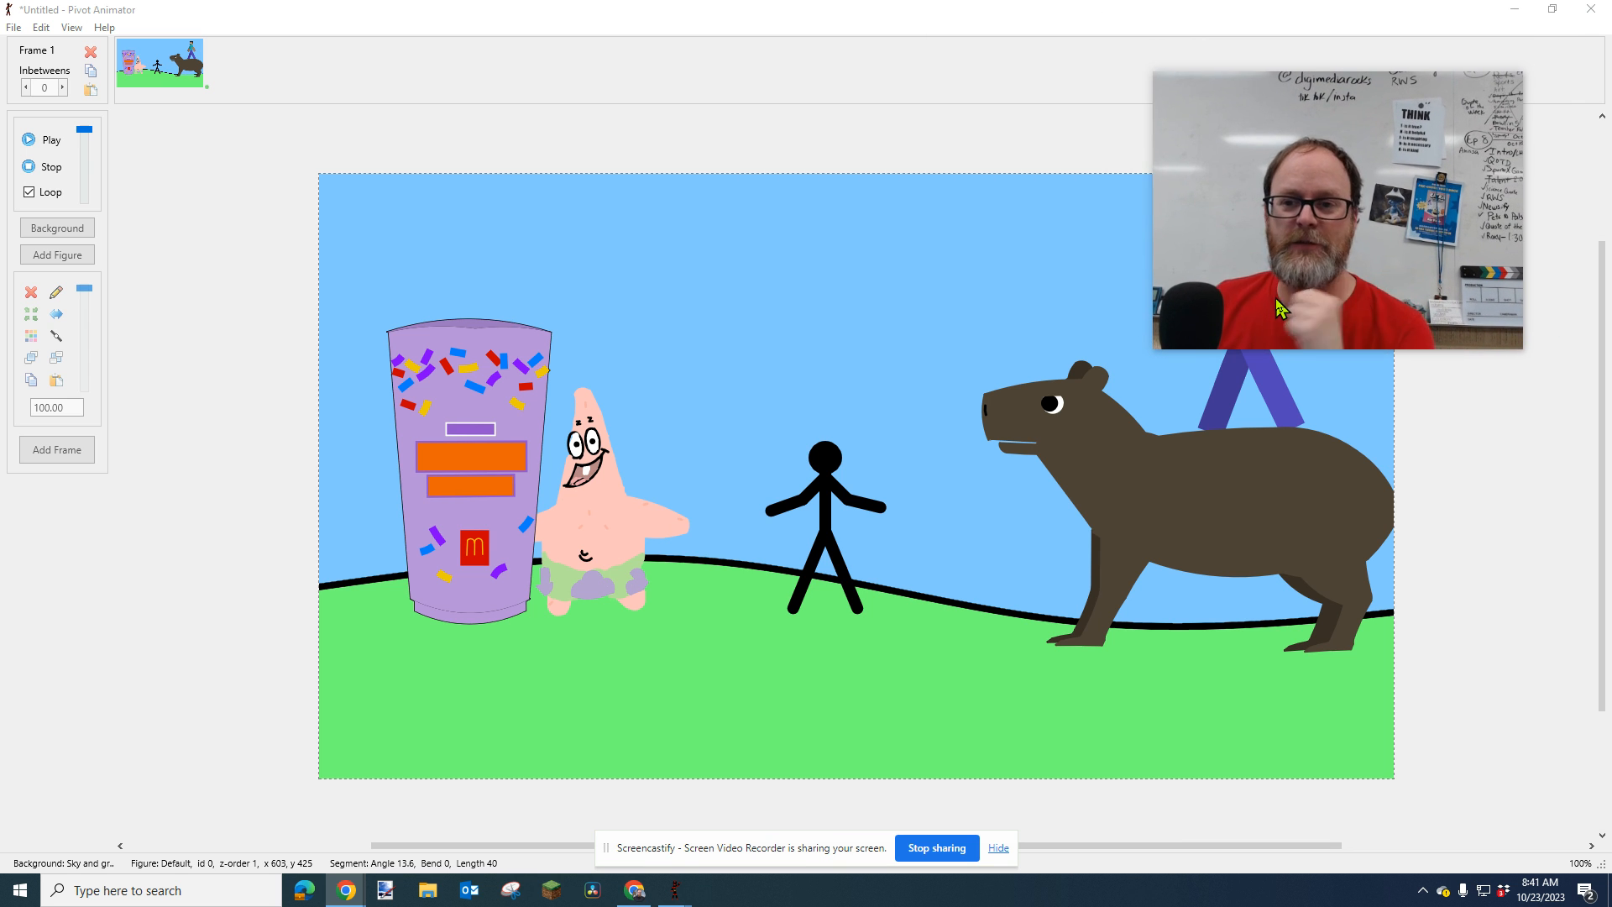
left_click(105, 28)
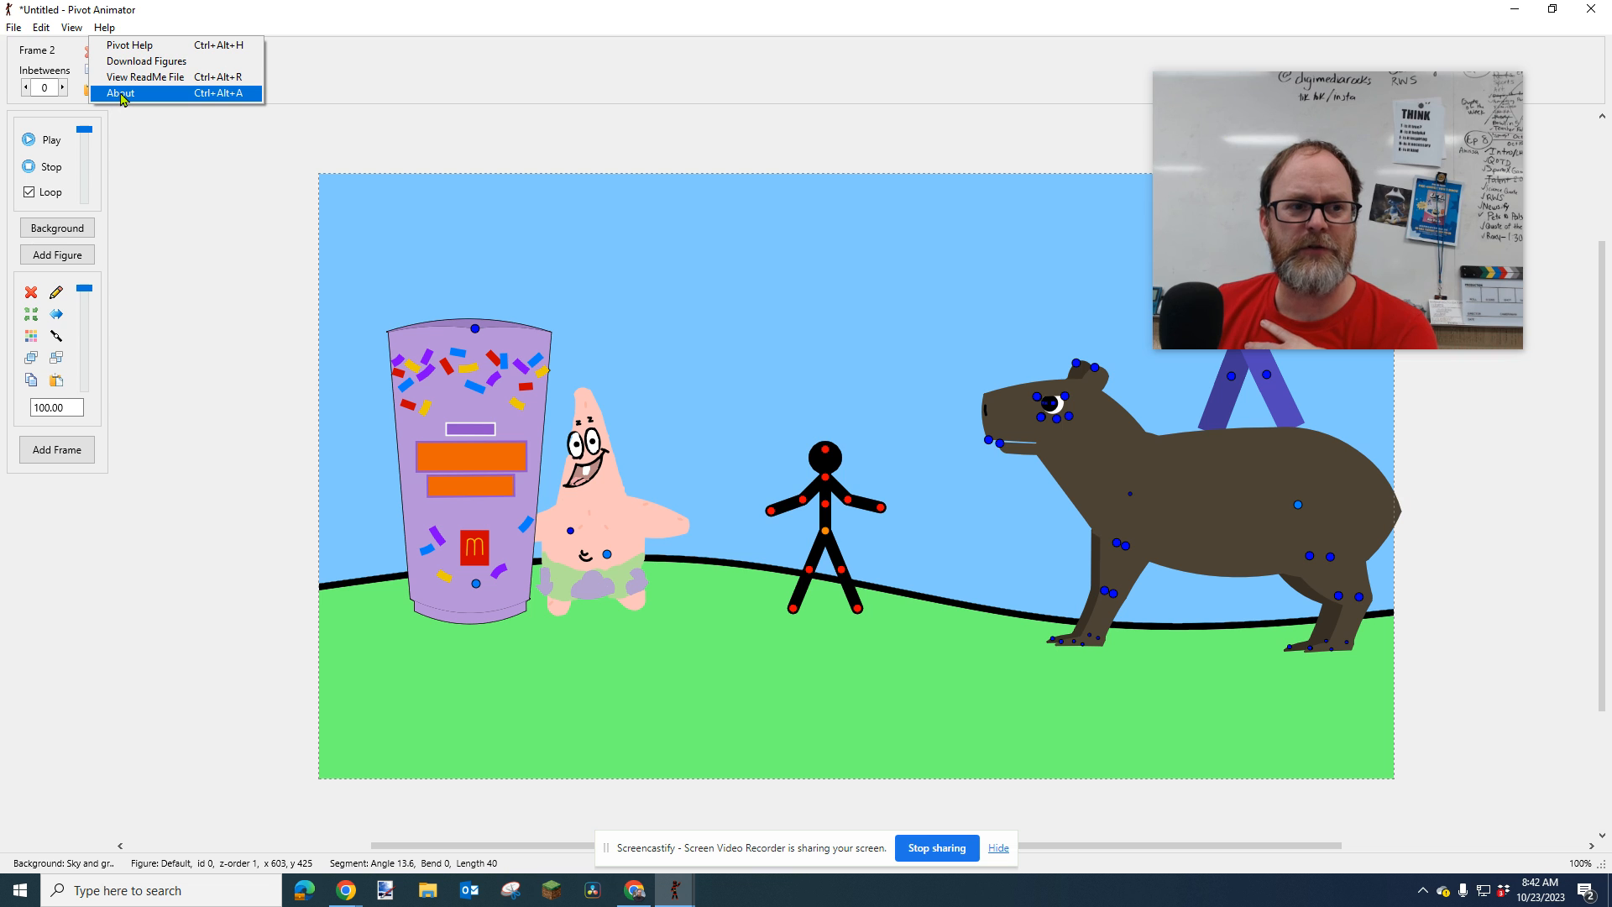
left_click(122, 94)
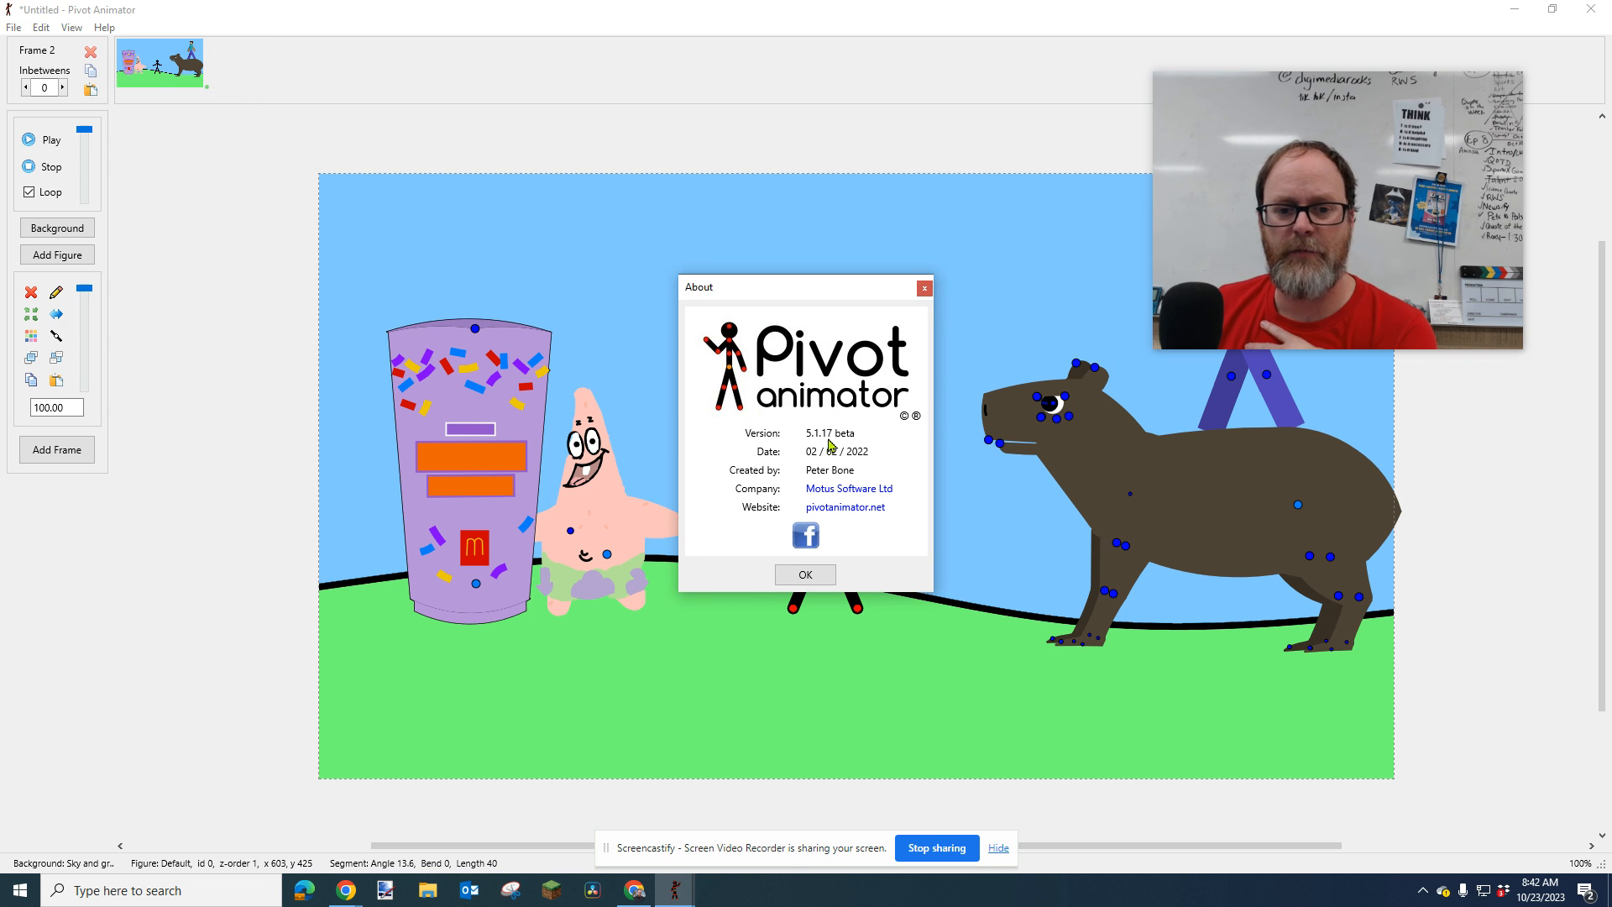
left_click(925, 288)
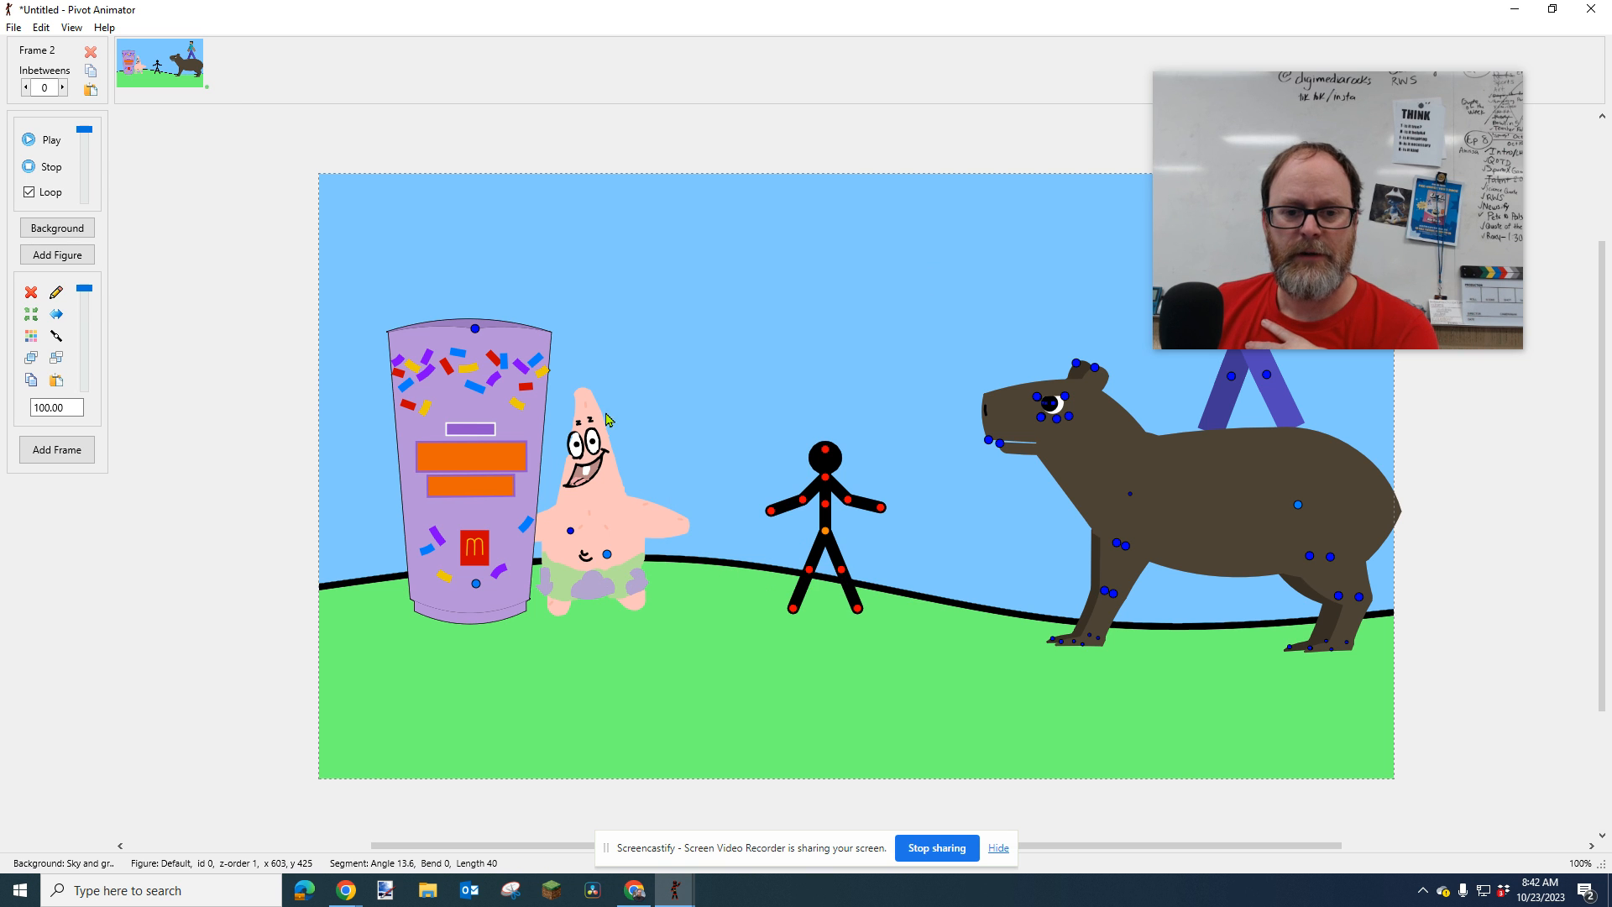
Step: Open the online Pivot Stk Library for downloading figures from the program's help resources
left_click(104, 27)
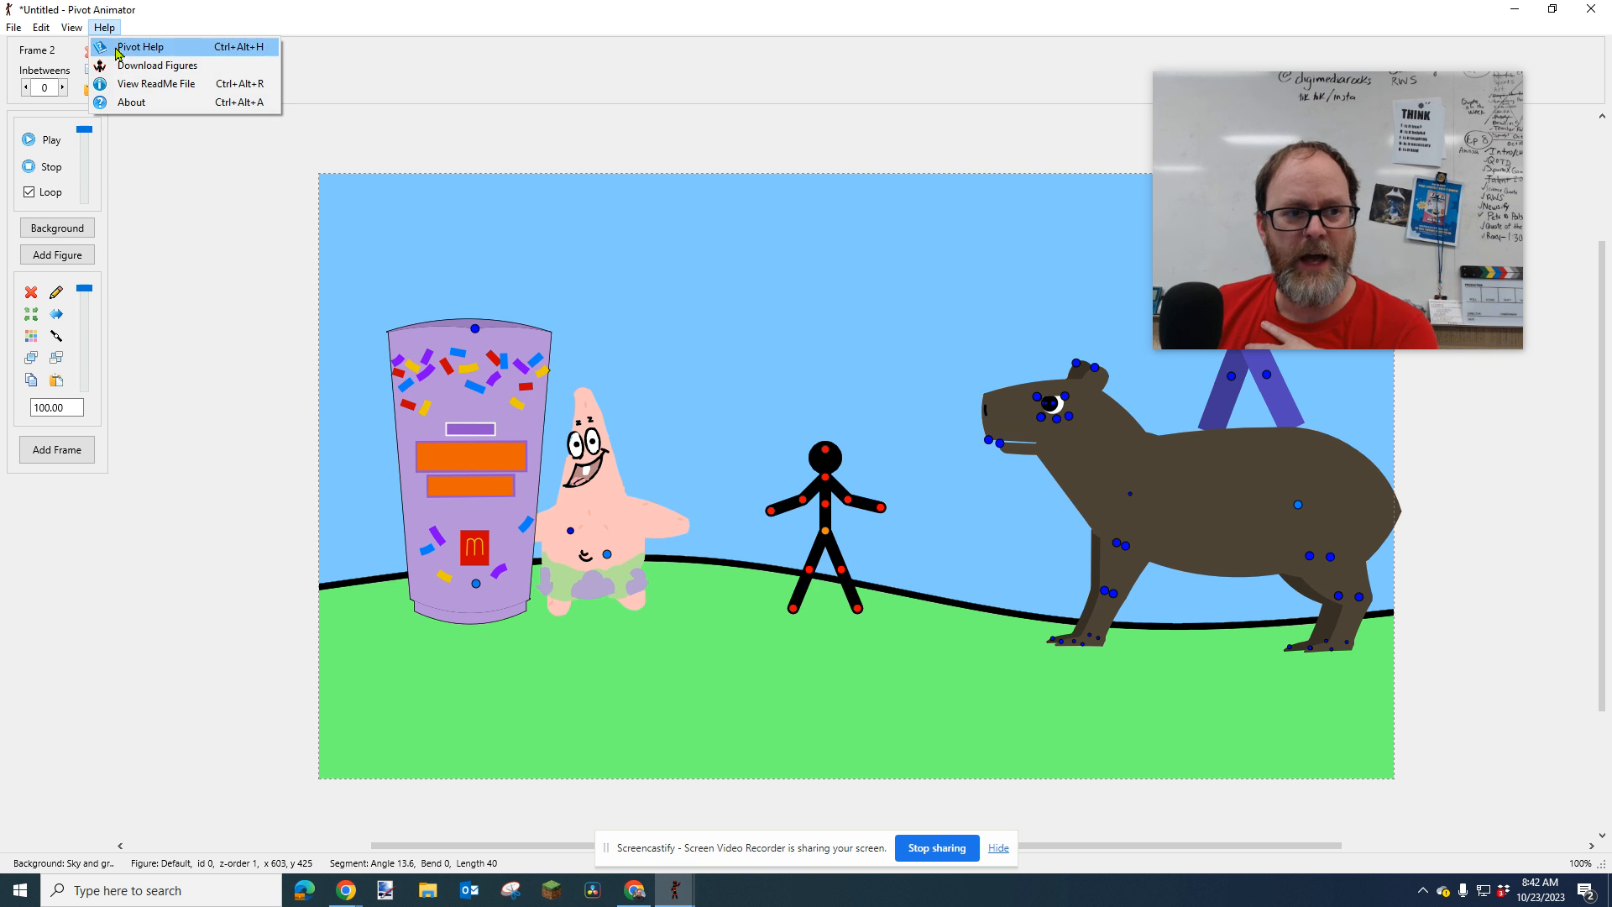
left_click(165, 74)
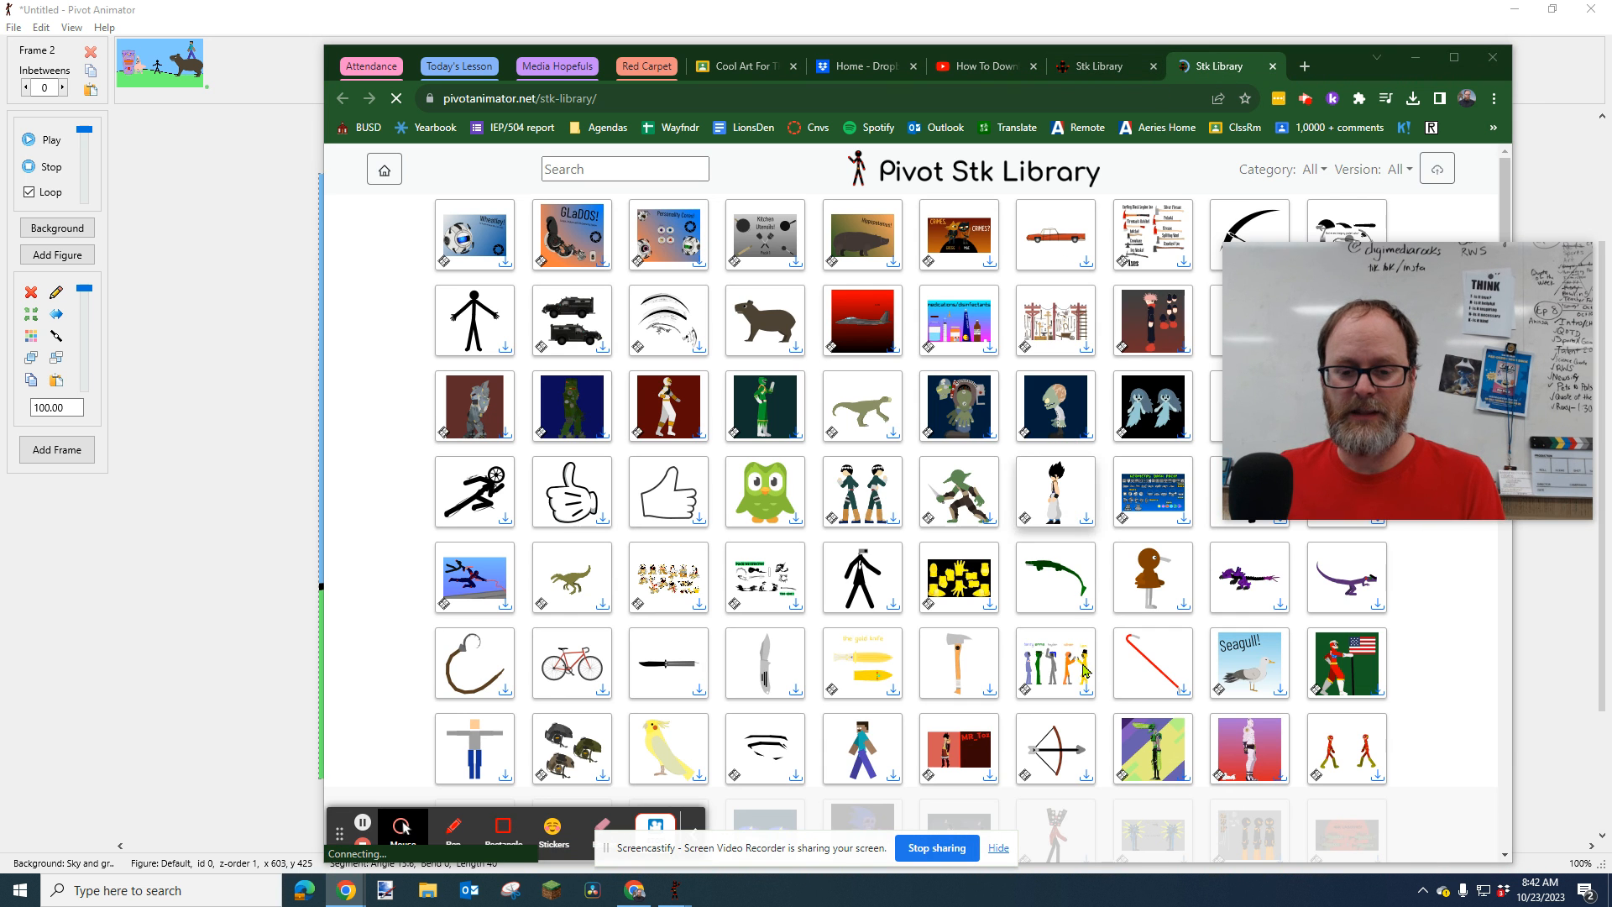
left_click(999, 849)
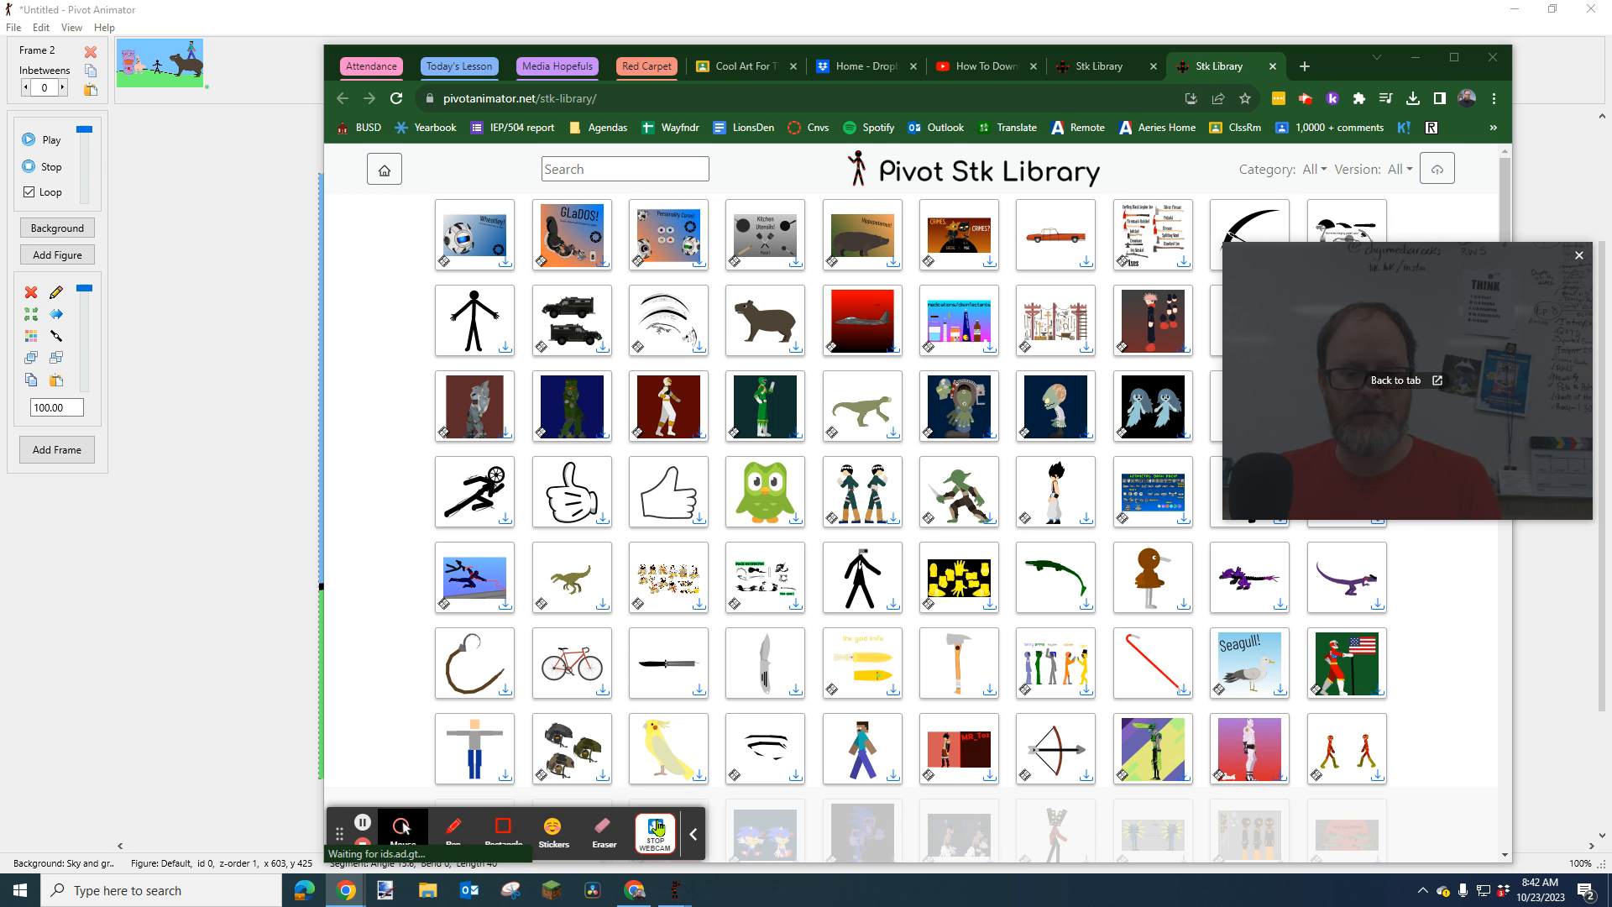
left_click(692, 839)
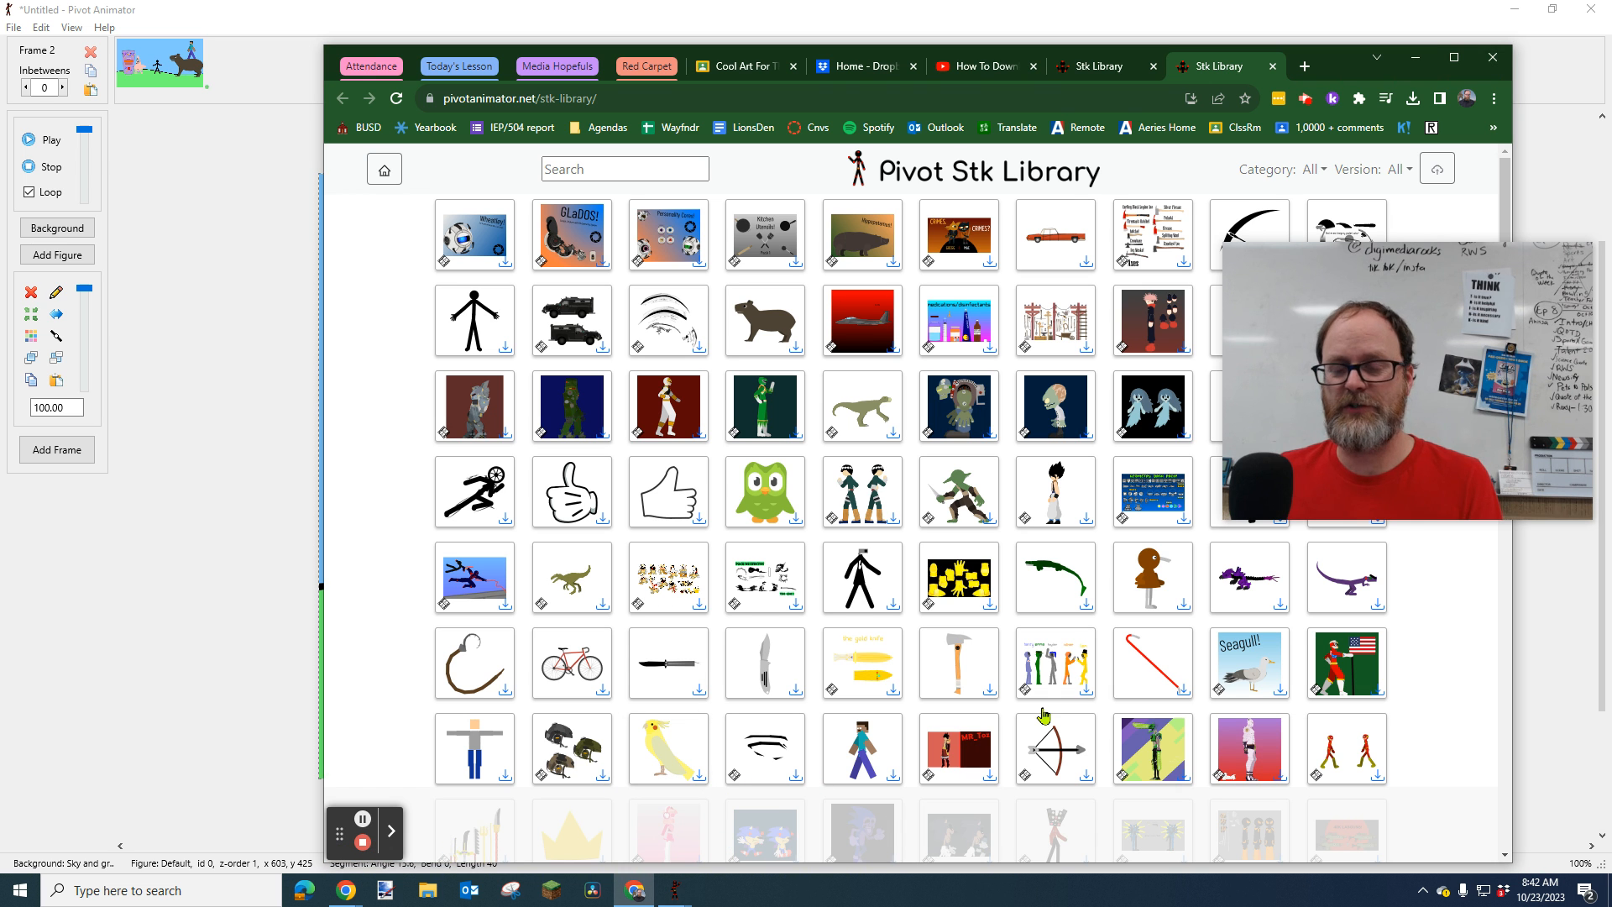
left_click_drag(1419, 450, 1418, 506)
left_click_drag(1341, 431, 1295, 496)
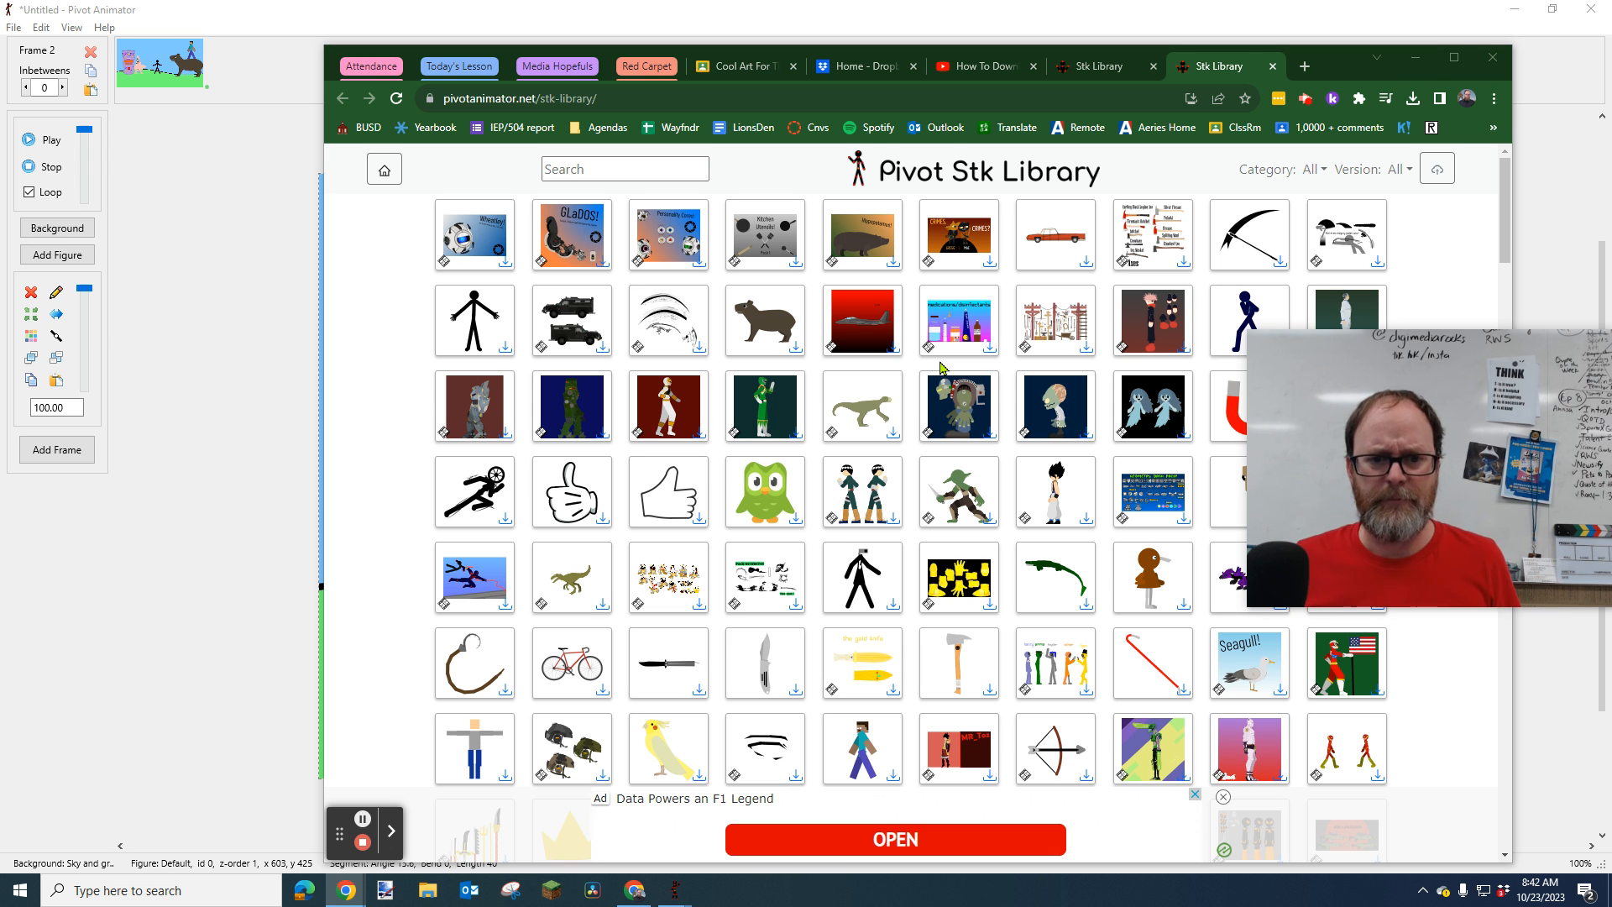
Step: Return to Pivot Animator, view the Figure Builder with a new figure in an enlarged window, and close it
left_click(59, 323)
left_click(13, 28)
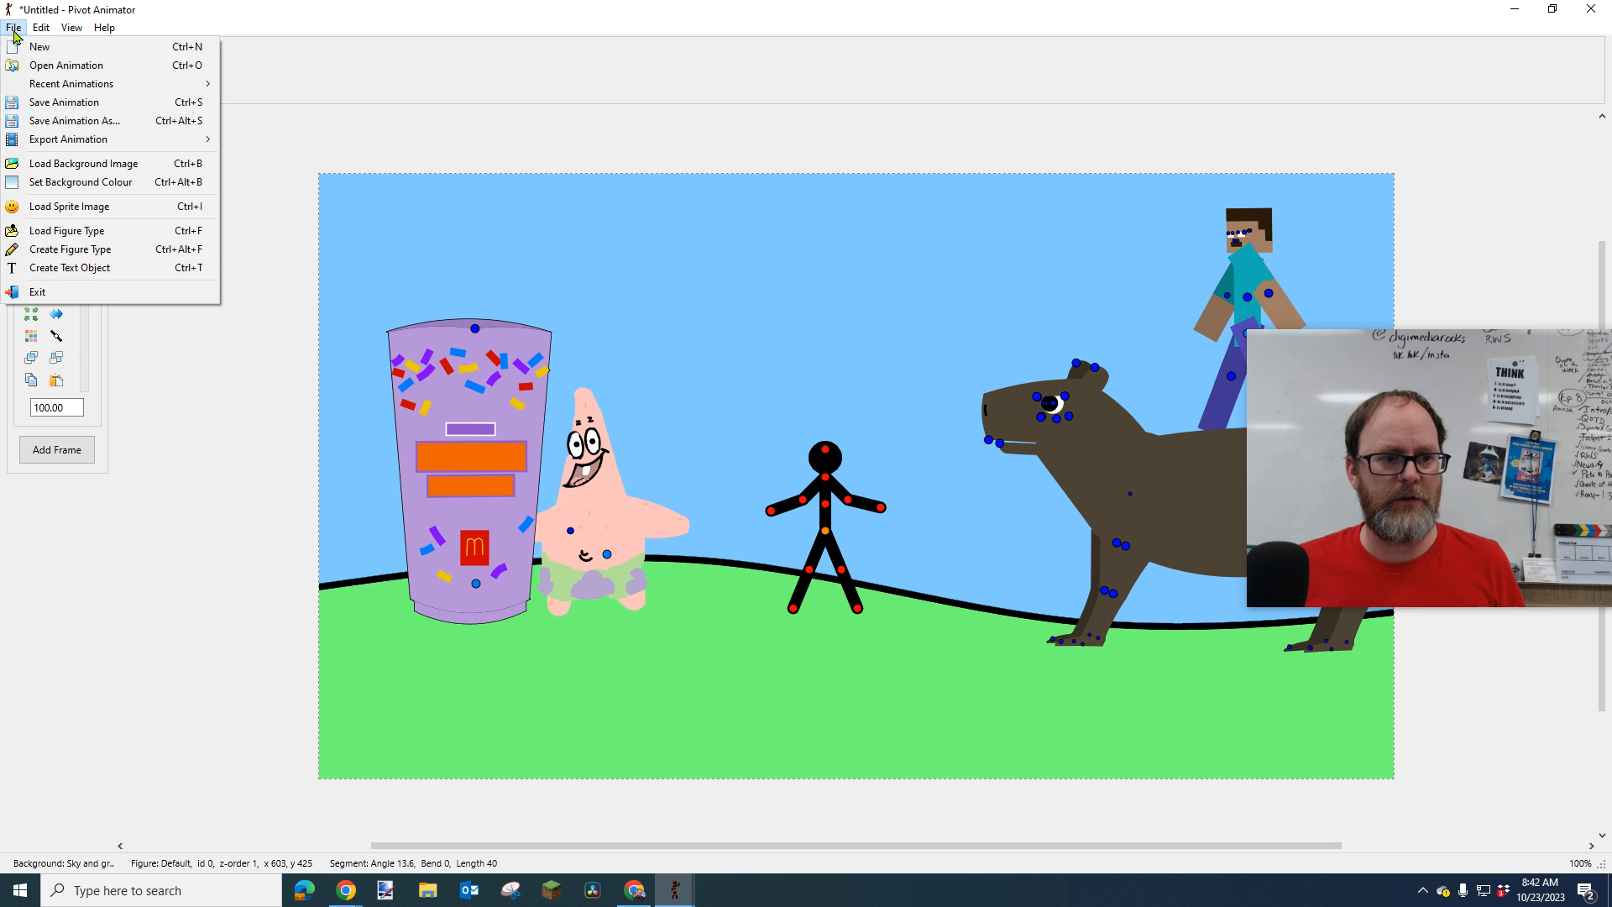
left_click(107, 249)
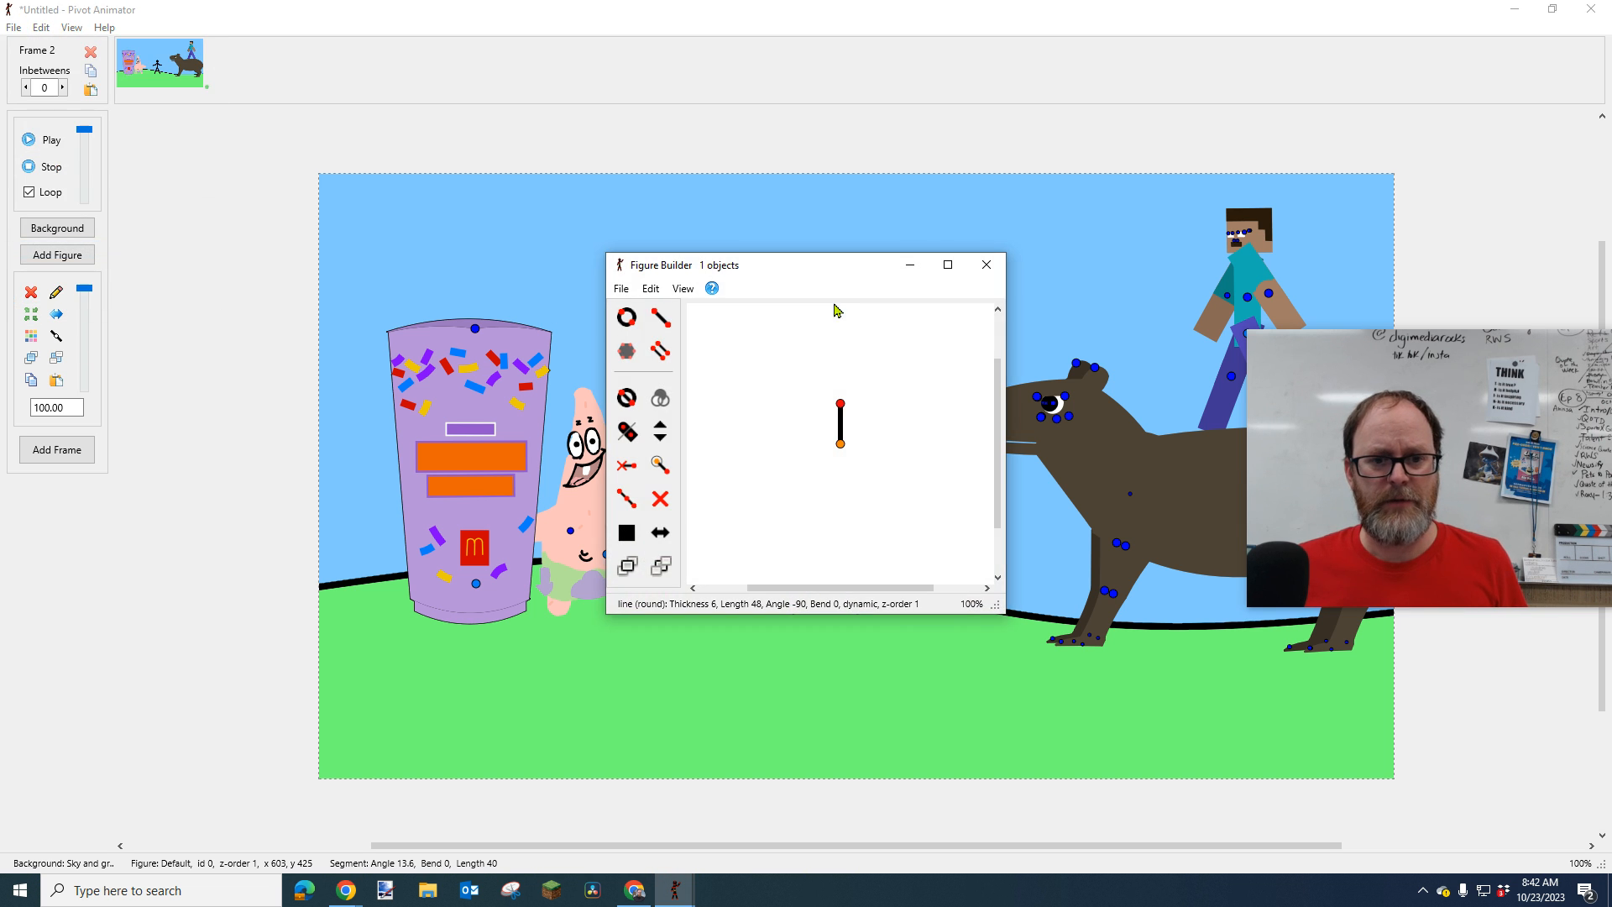
left_click_drag(816, 280, 528, 160)
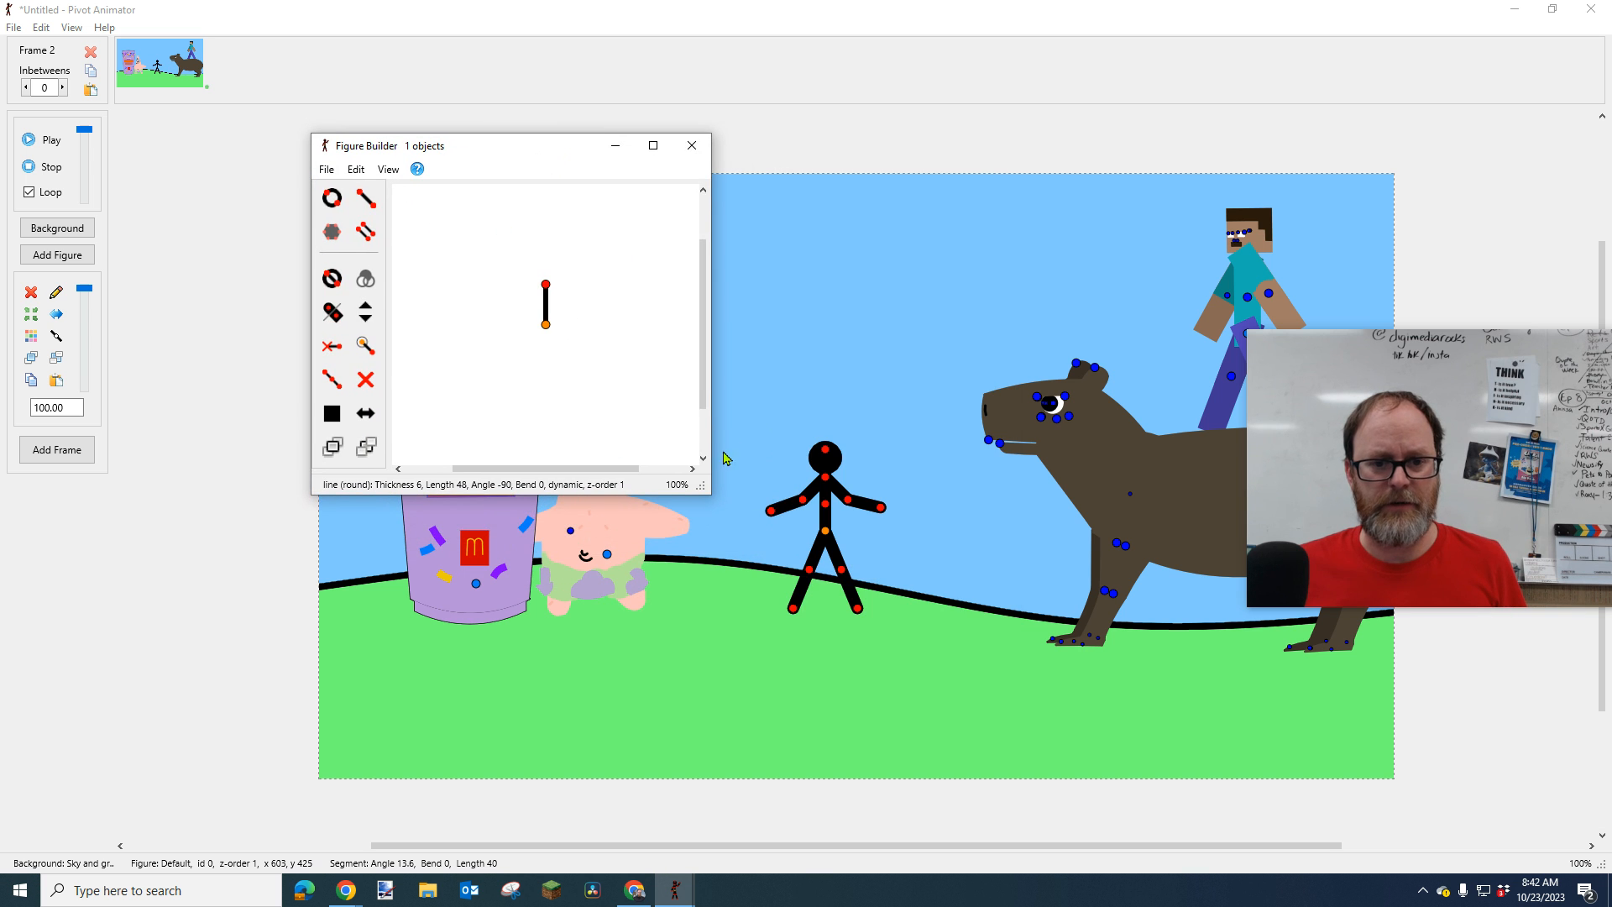
mouse_move(702, 487)
left_mouse_down()
mouse_move(943, 677)
mouse_move(954, 711)
left_mouse_up()
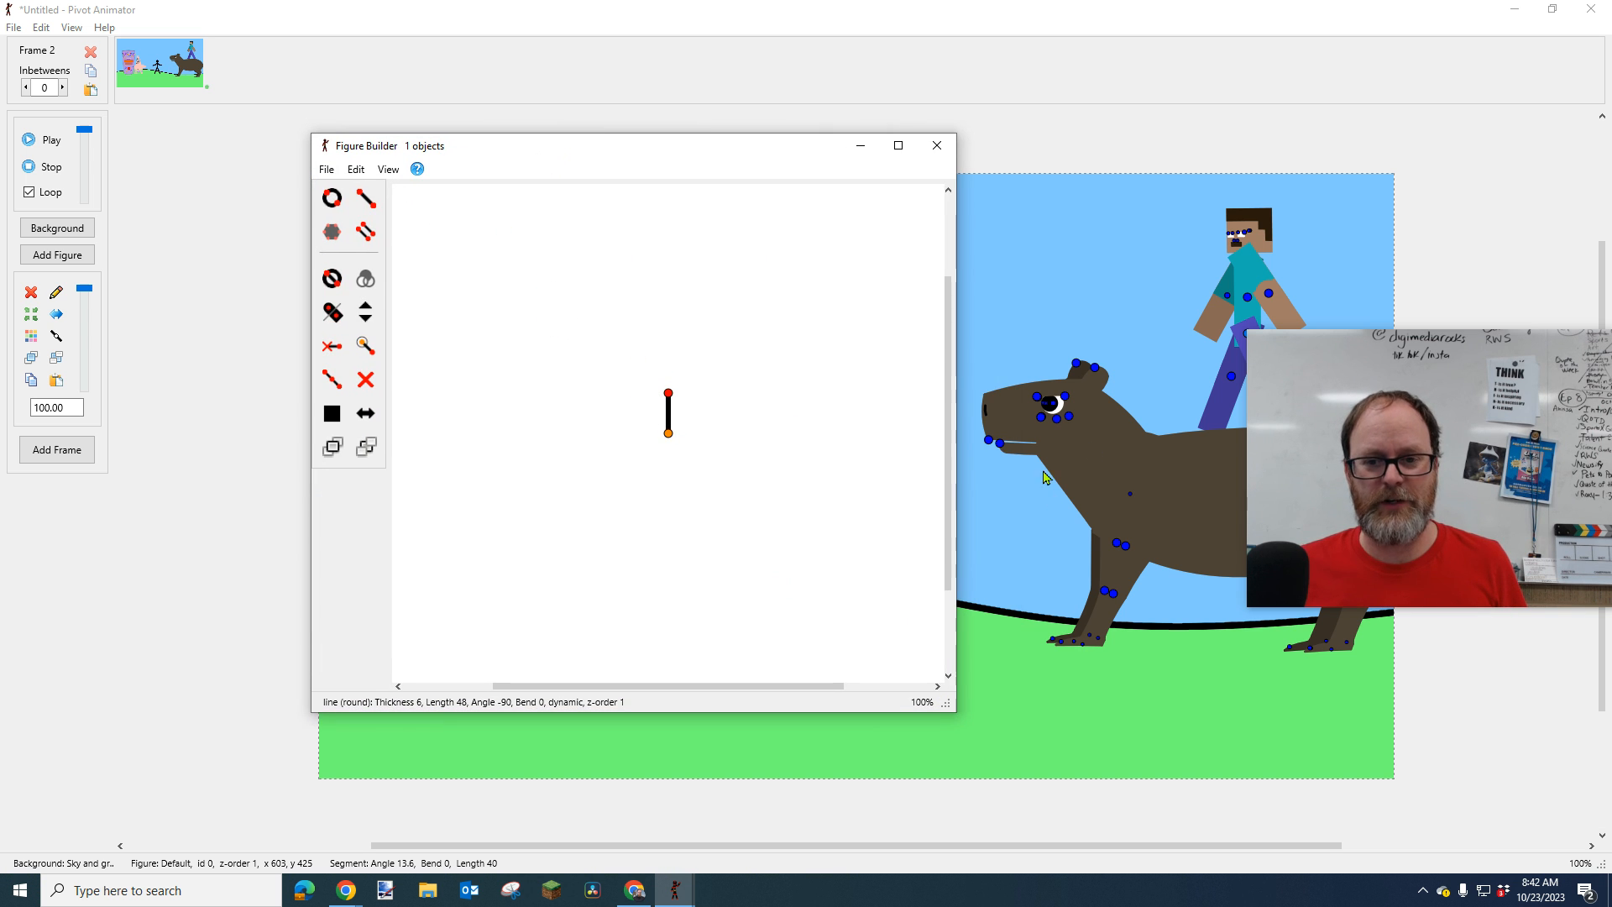
left_click_drag(684, 164, 561, 96)
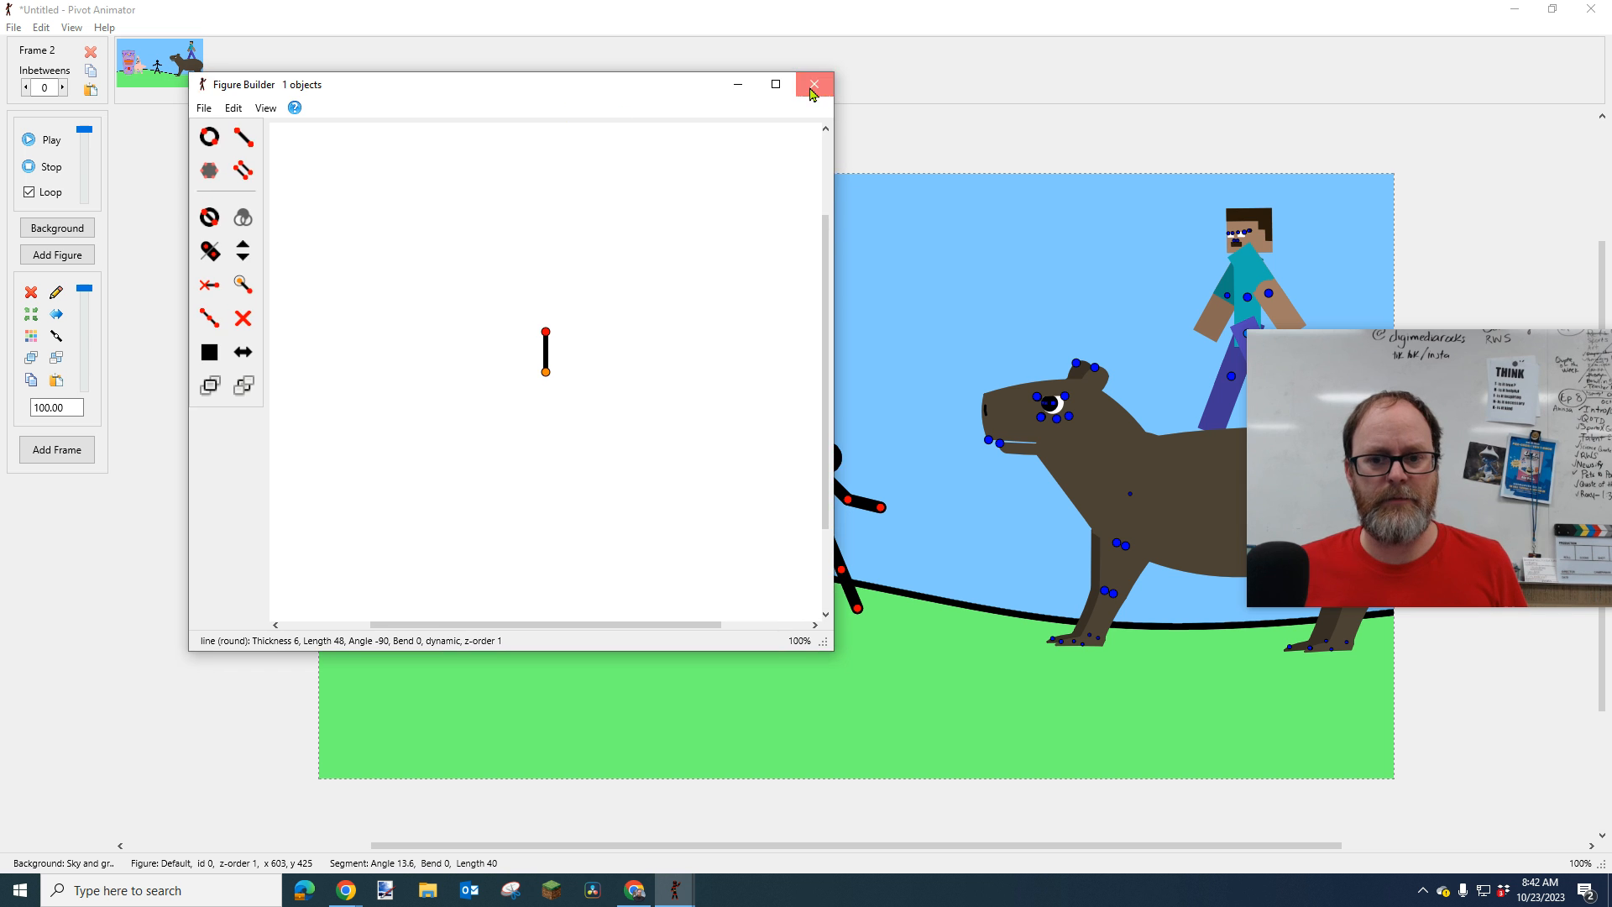
left_click(814, 83)
Step: Examine how the capybara figure is constructed in the Figure Builder, including its front leg, and close the builder
left_click(1127, 545)
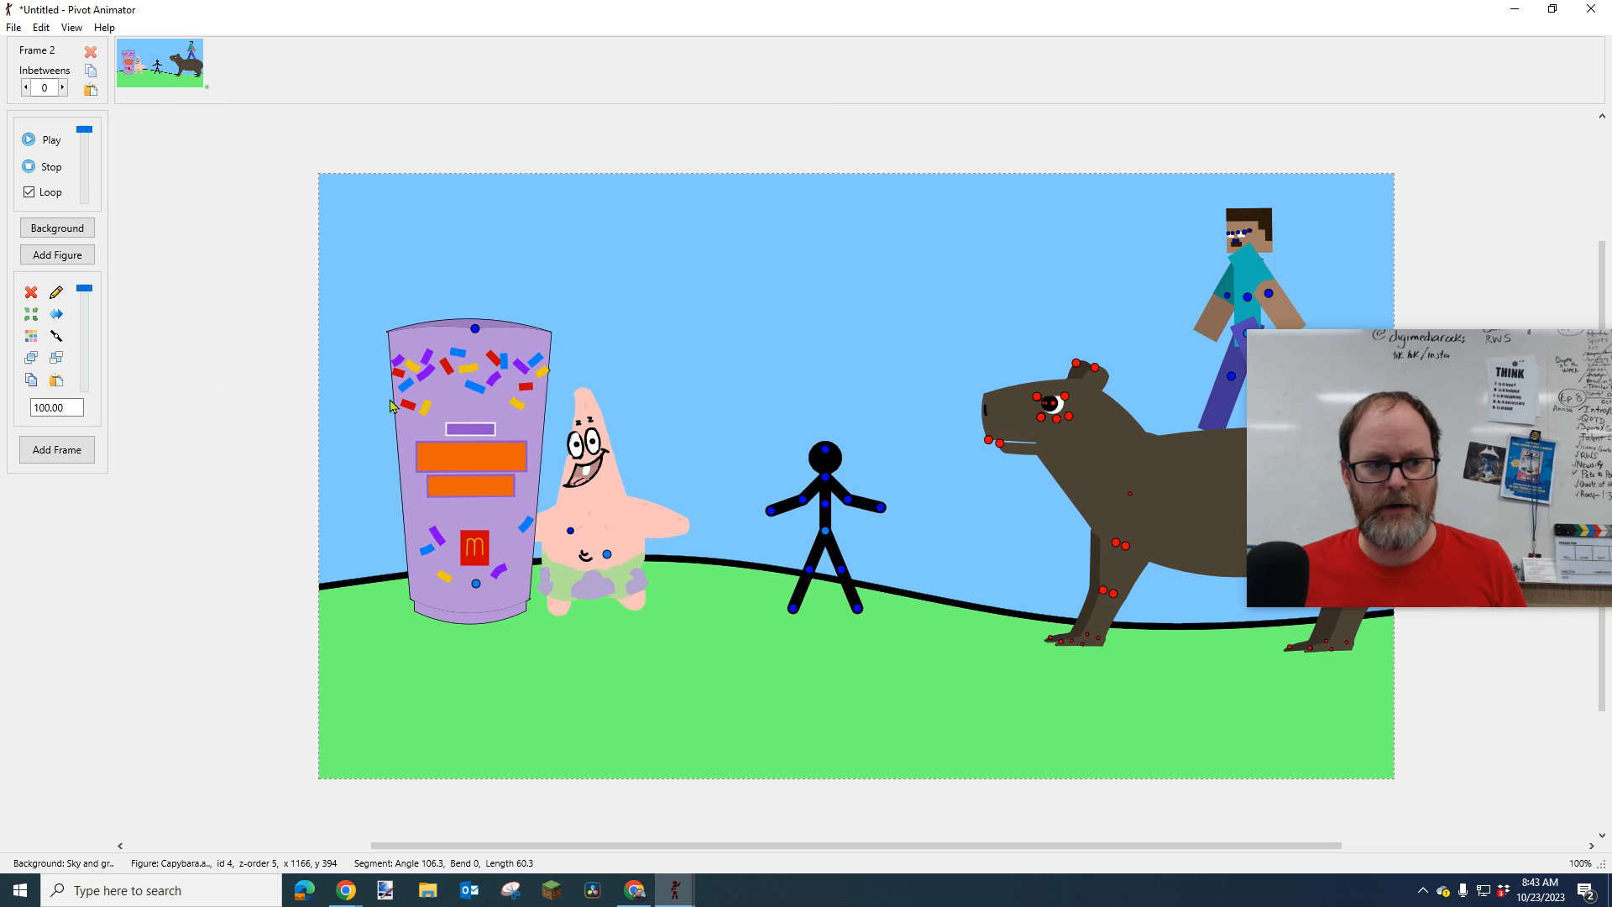
left_click(57, 292)
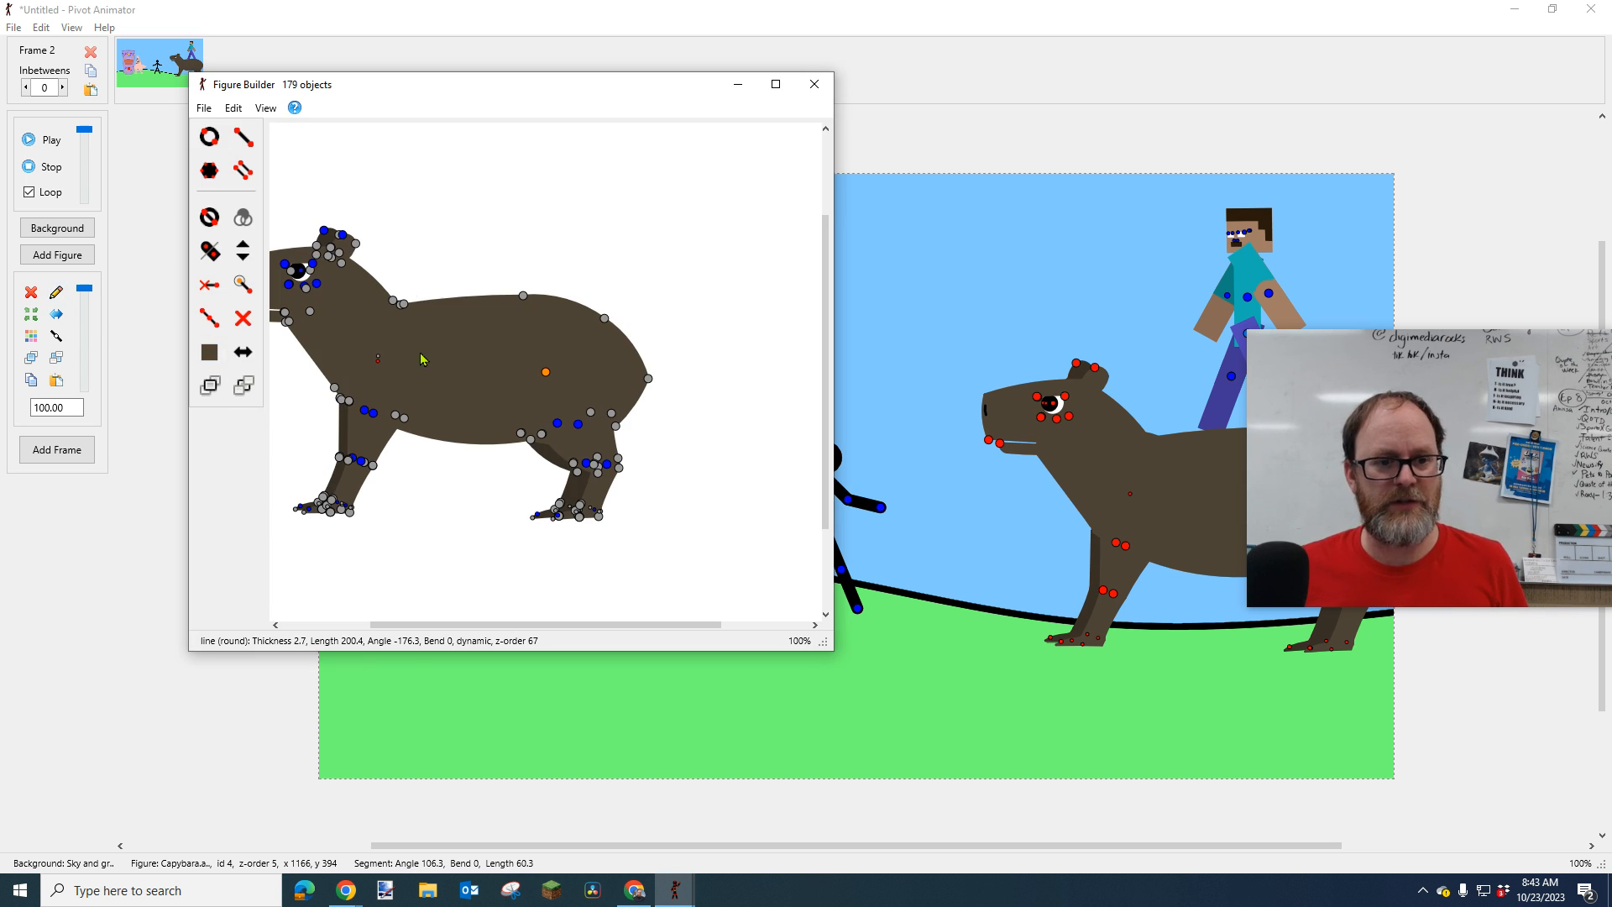
left_click_drag(545, 377, 667, 373)
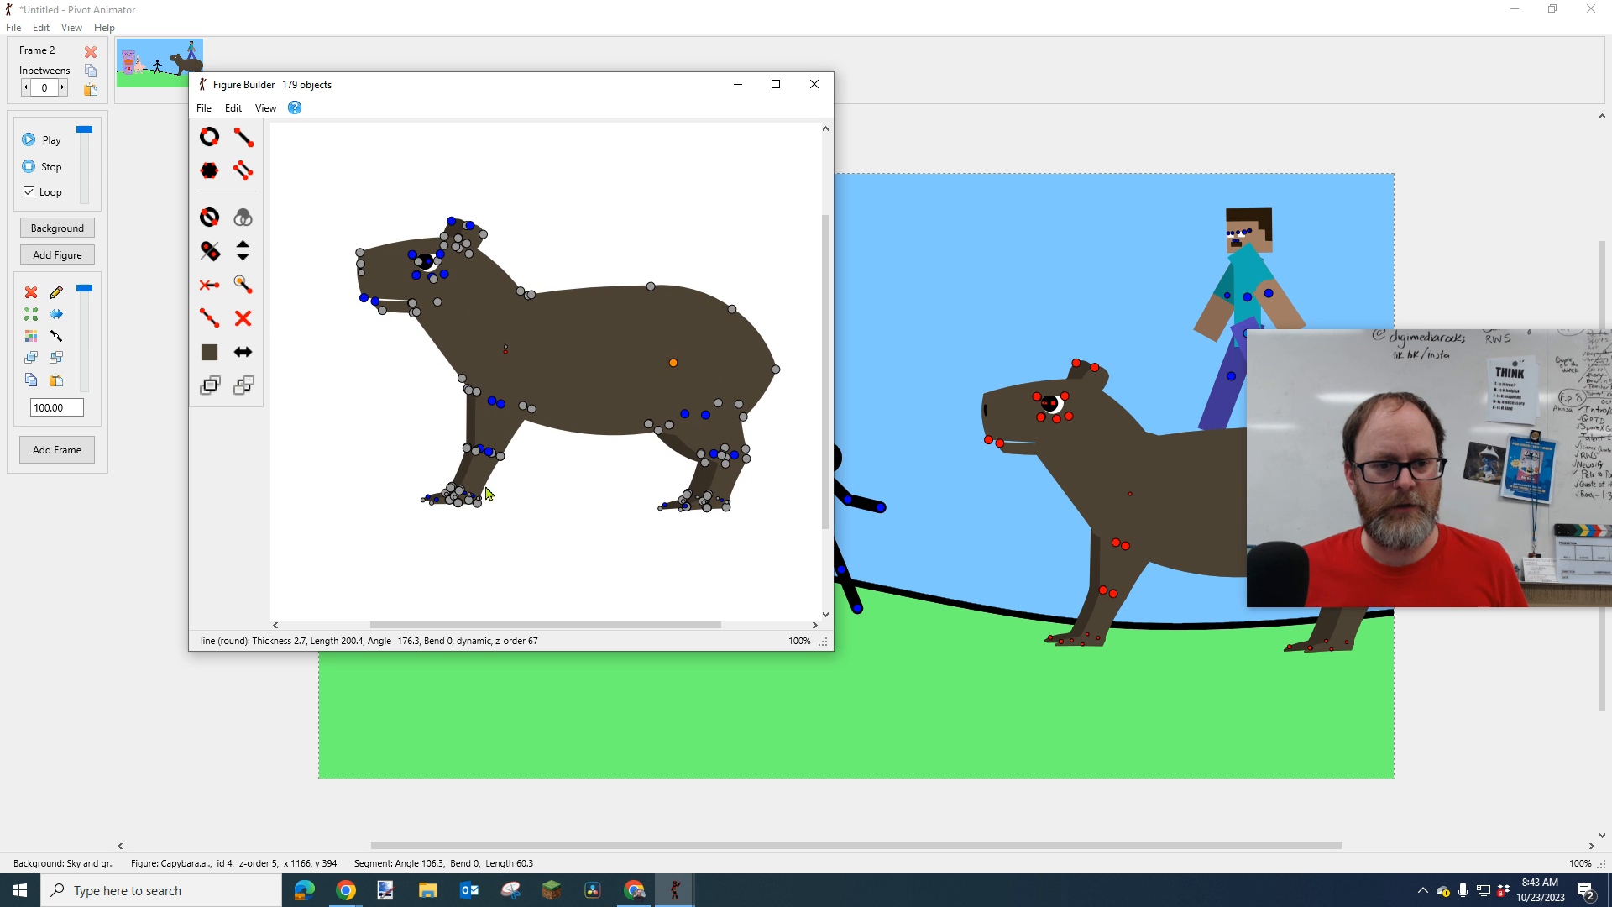
left_click(468, 450)
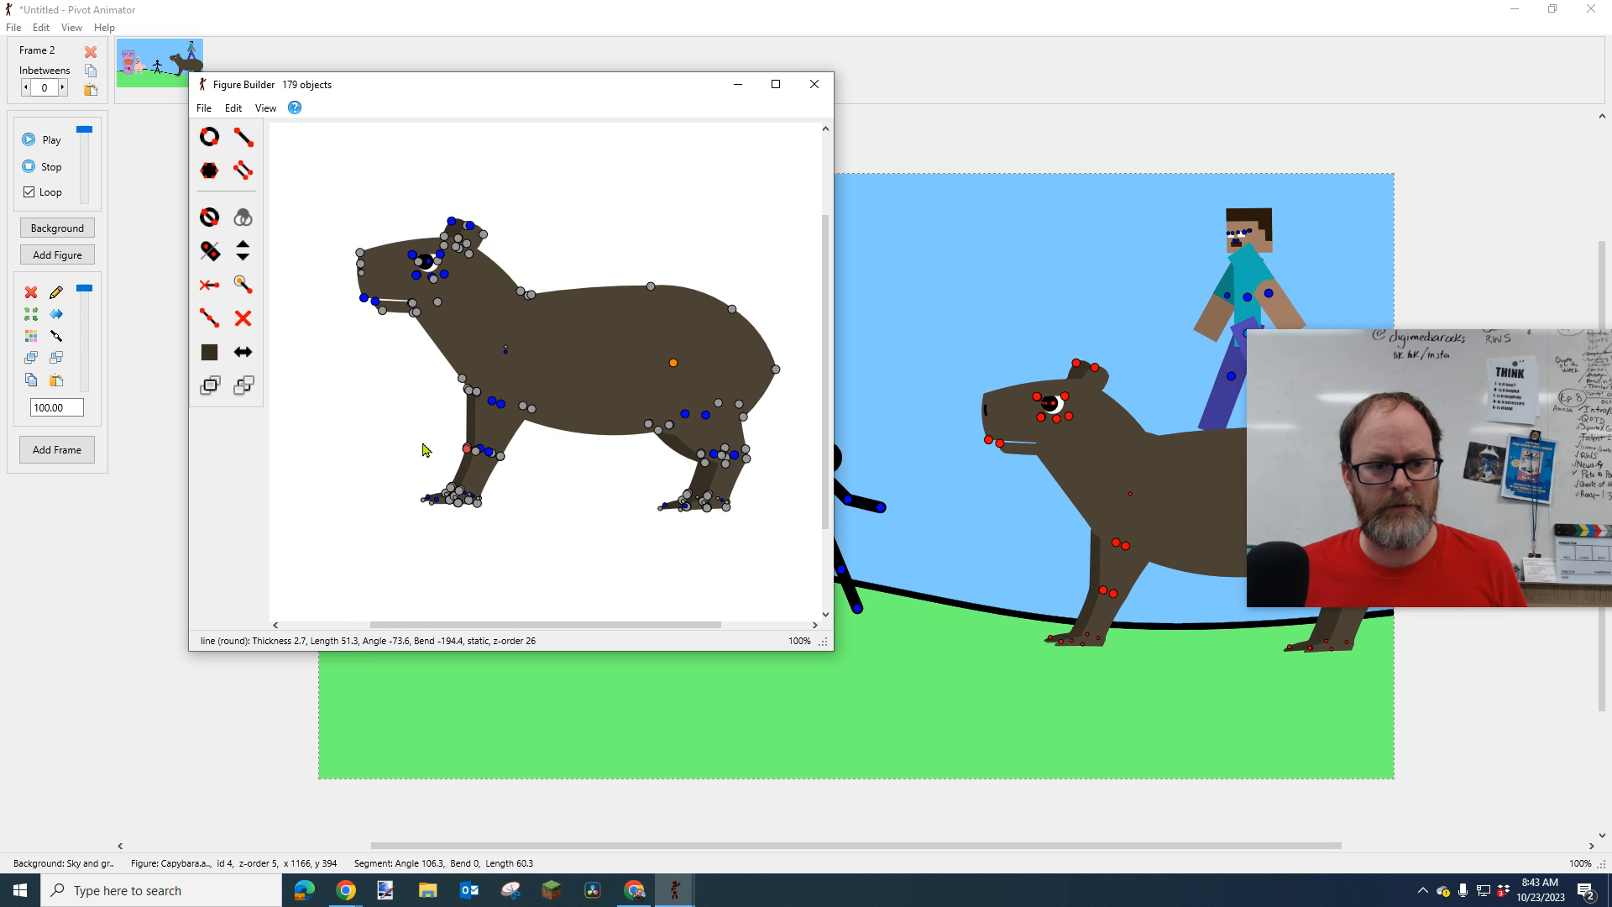
left_click(815, 84)
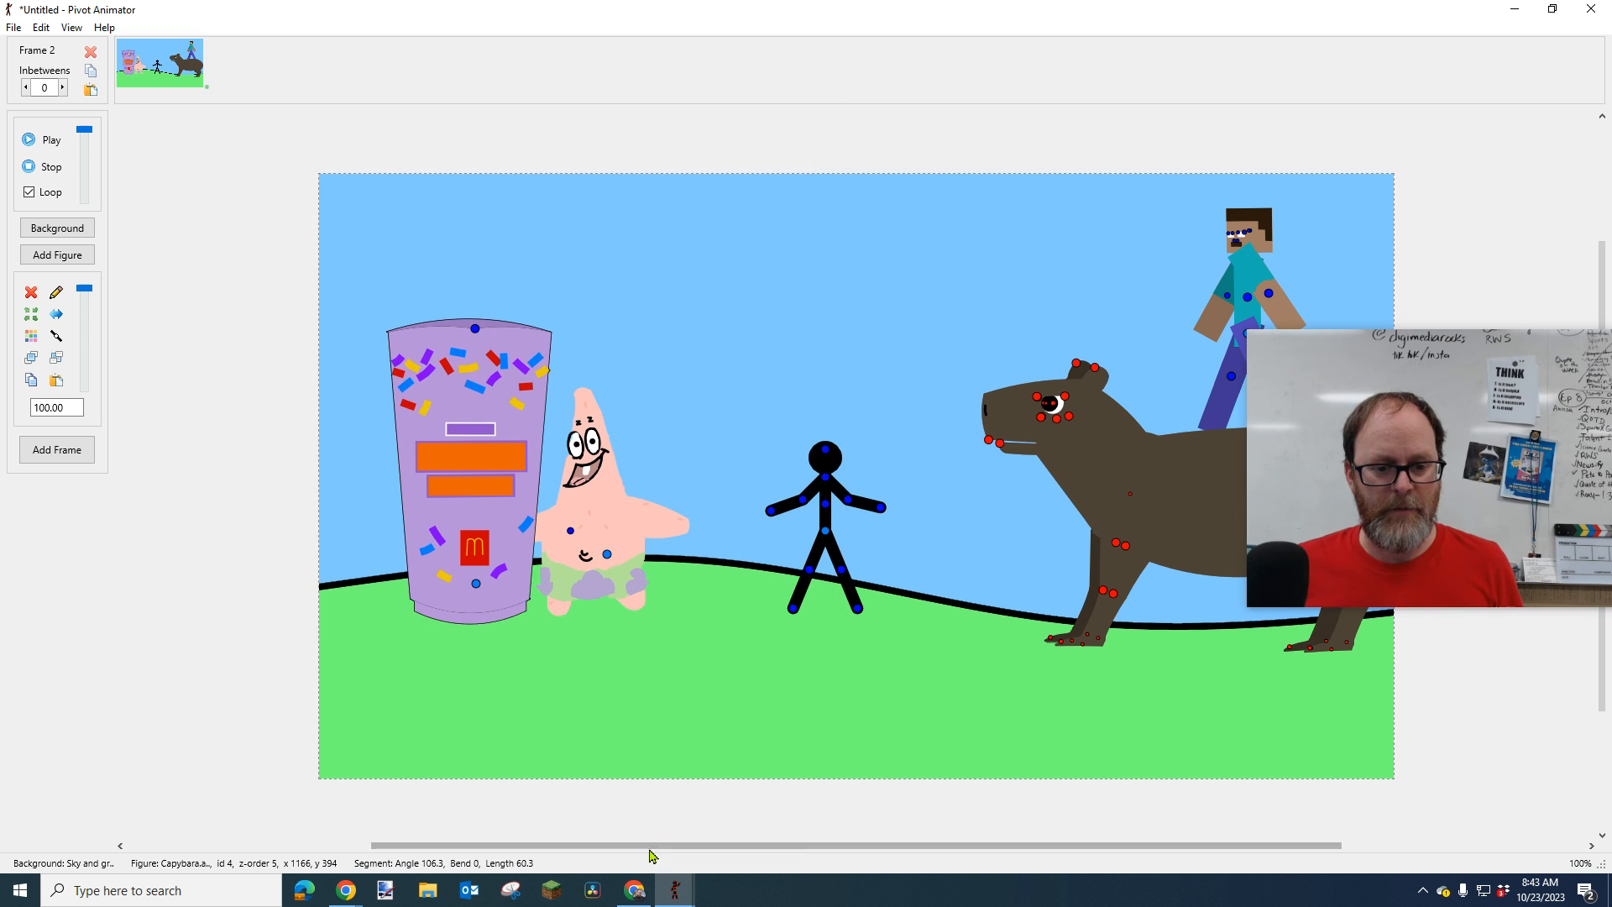
Step: Switch to the Pivot Stk Library in Chrome and view the Duolingo kdgp figure's details and file type
left_click(634, 890)
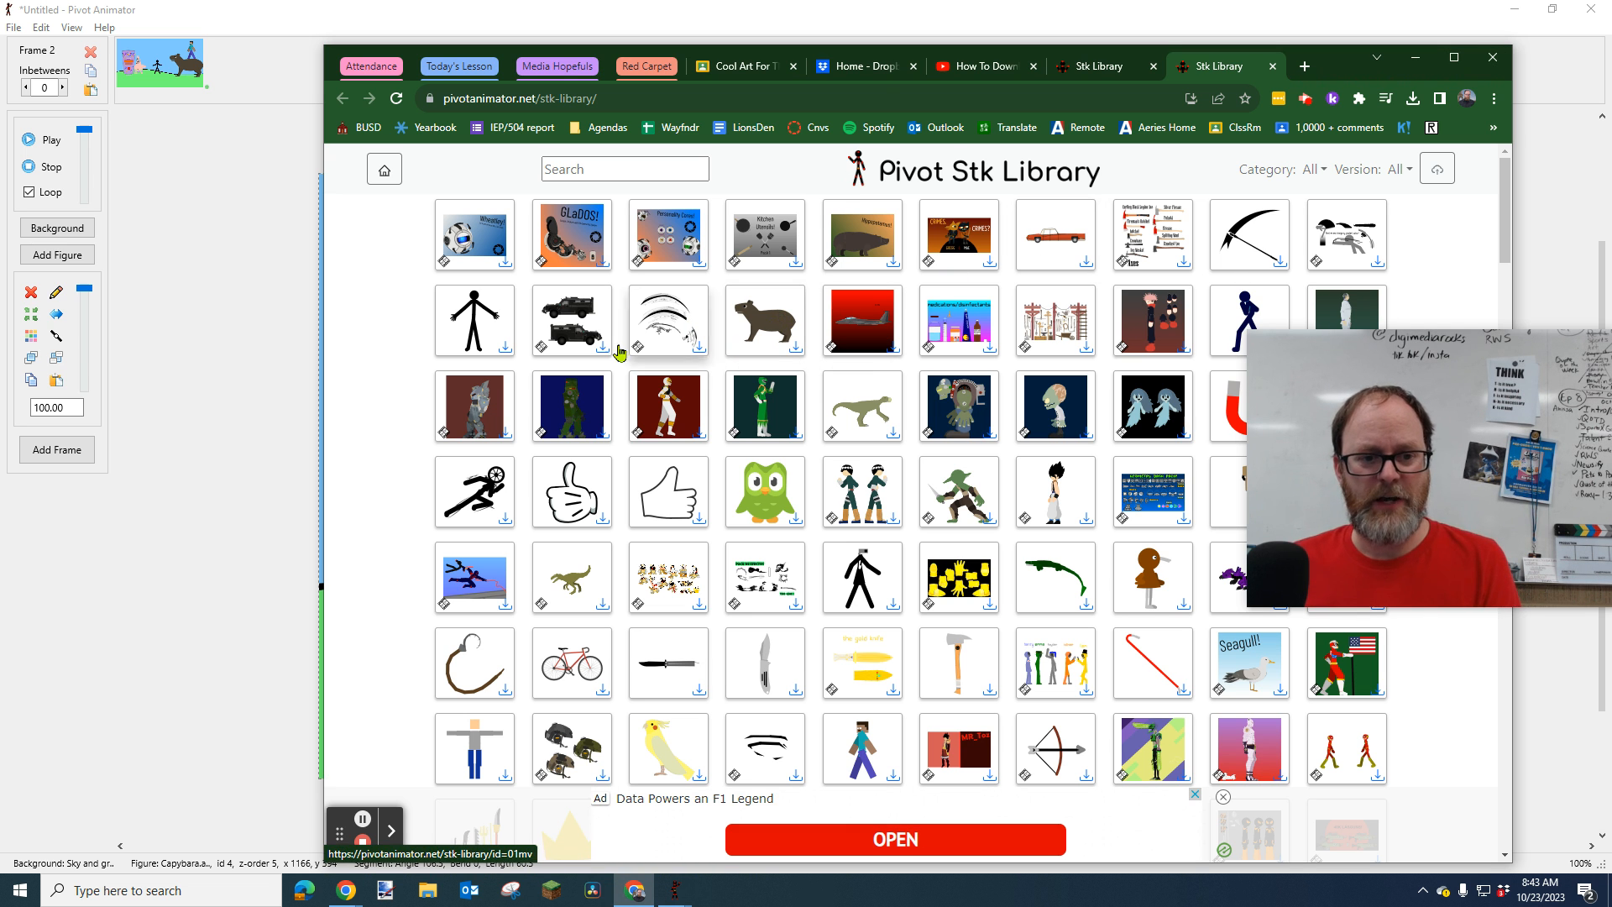
left_click(778, 499)
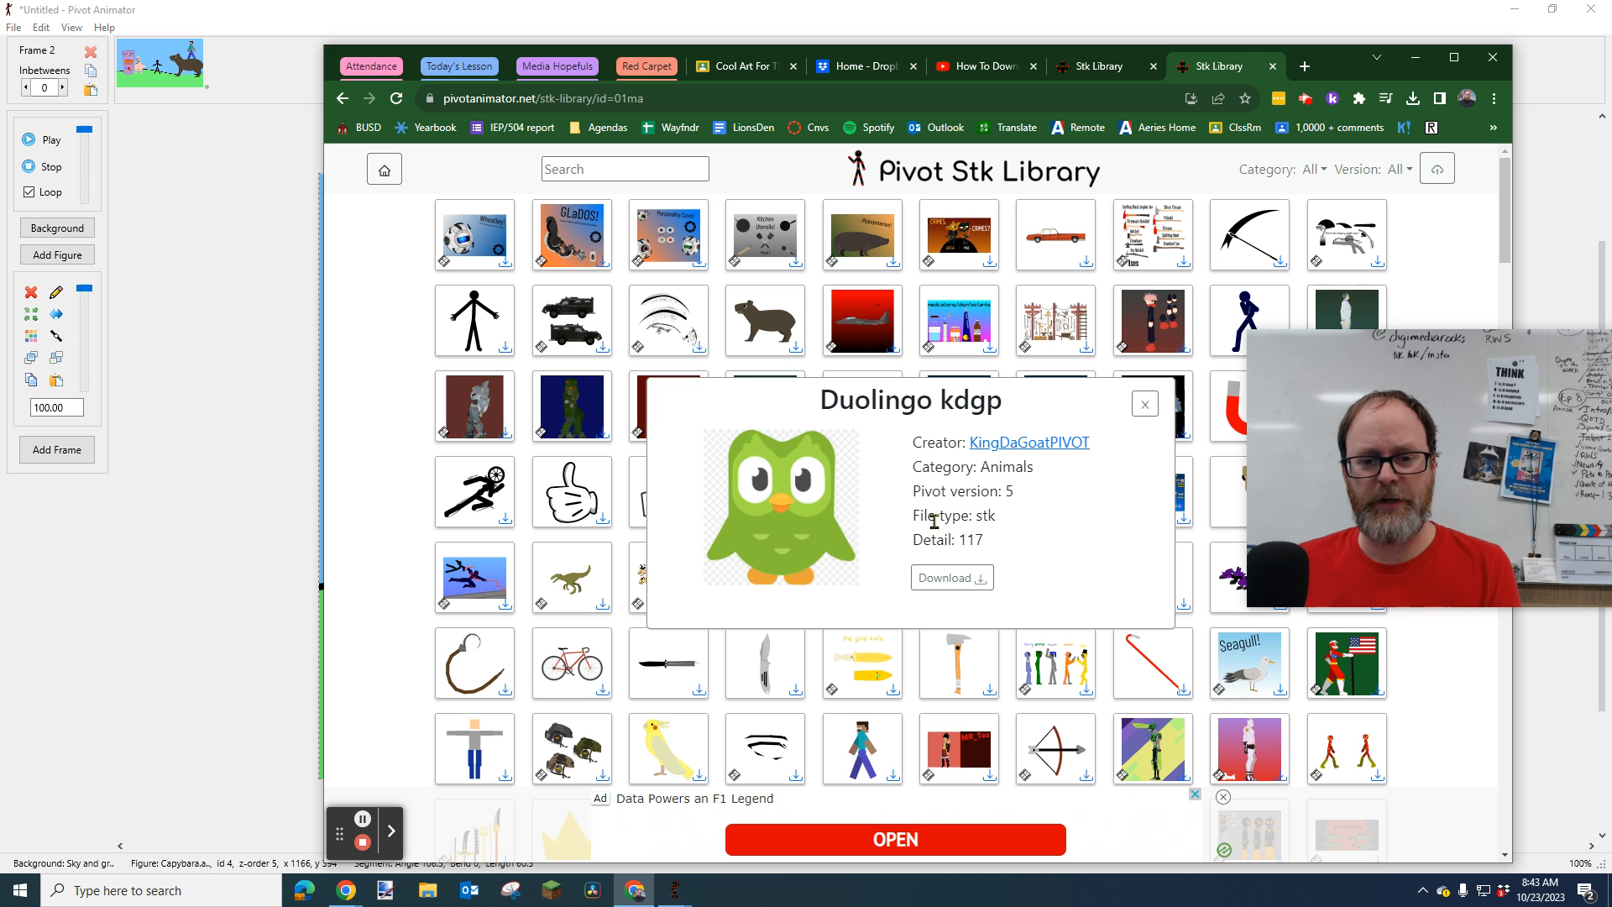
left_click_drag(918, 517, 1006, 519)
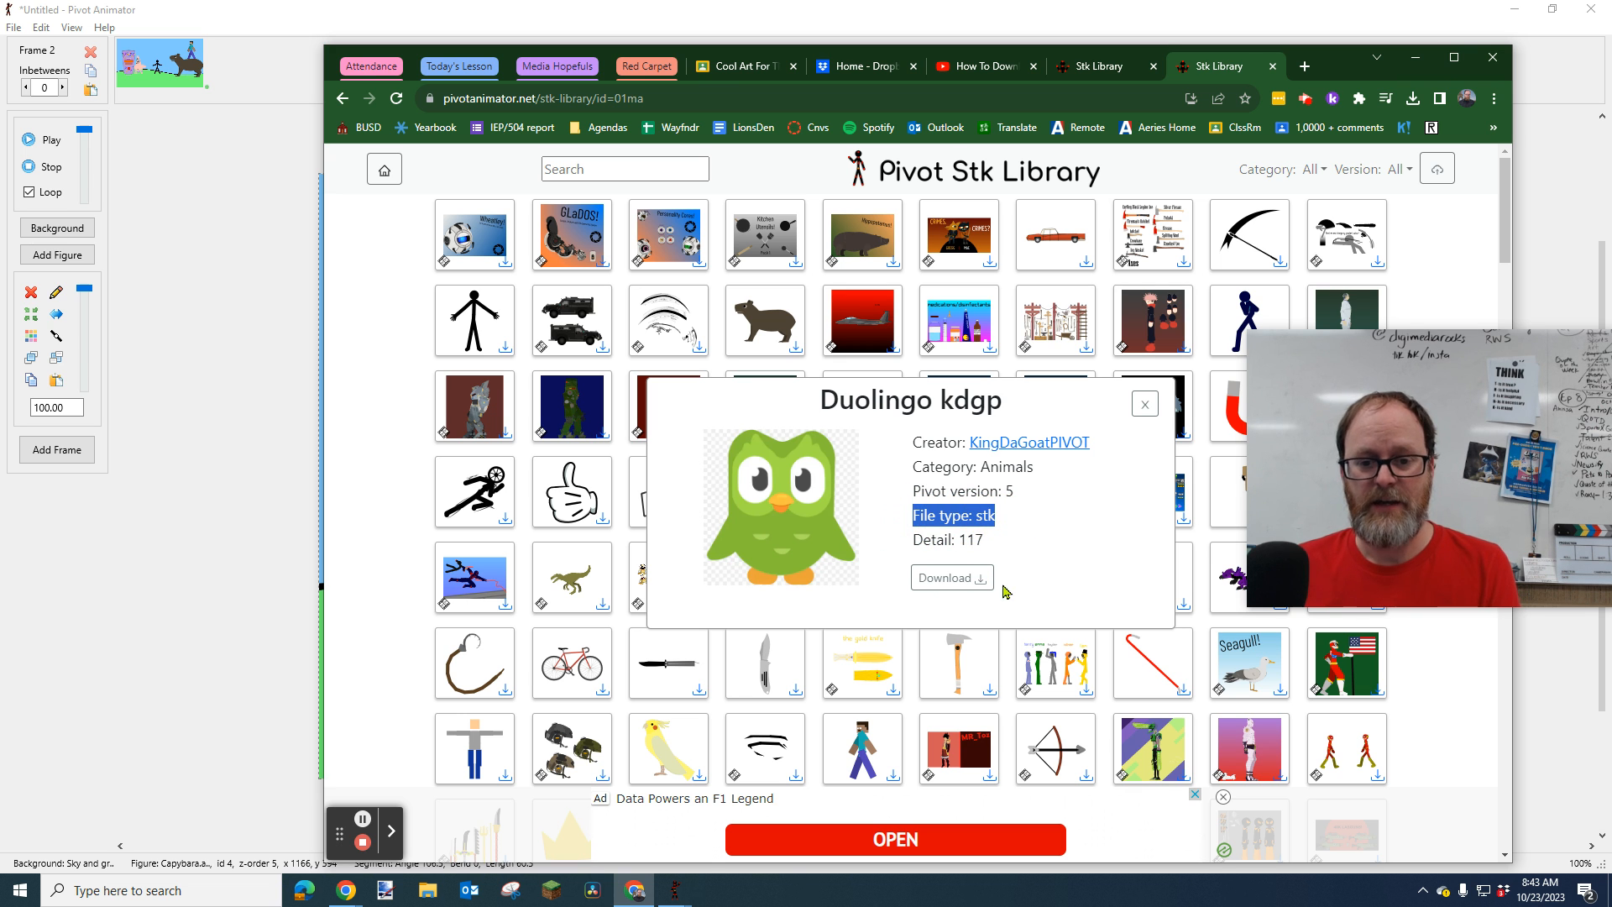
Step: Download the owl figure to the Downloads folder under the file name Duolingo and close its details
left_click(958, 587)
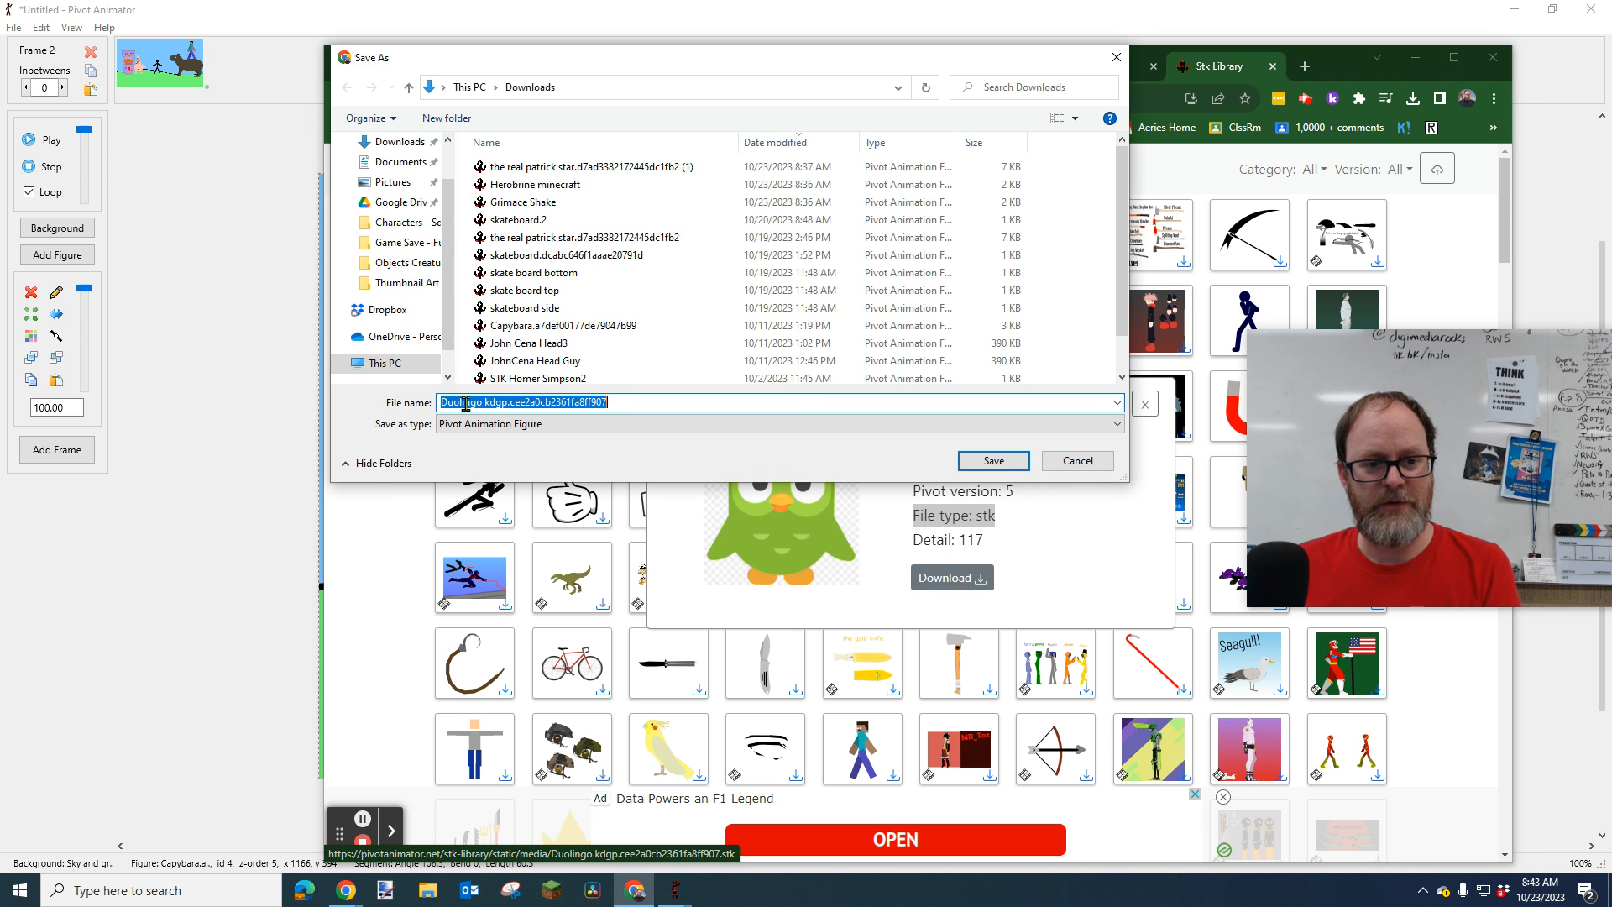
left_click(592, 404)
left_click_drag(605, 404, 523, 408)
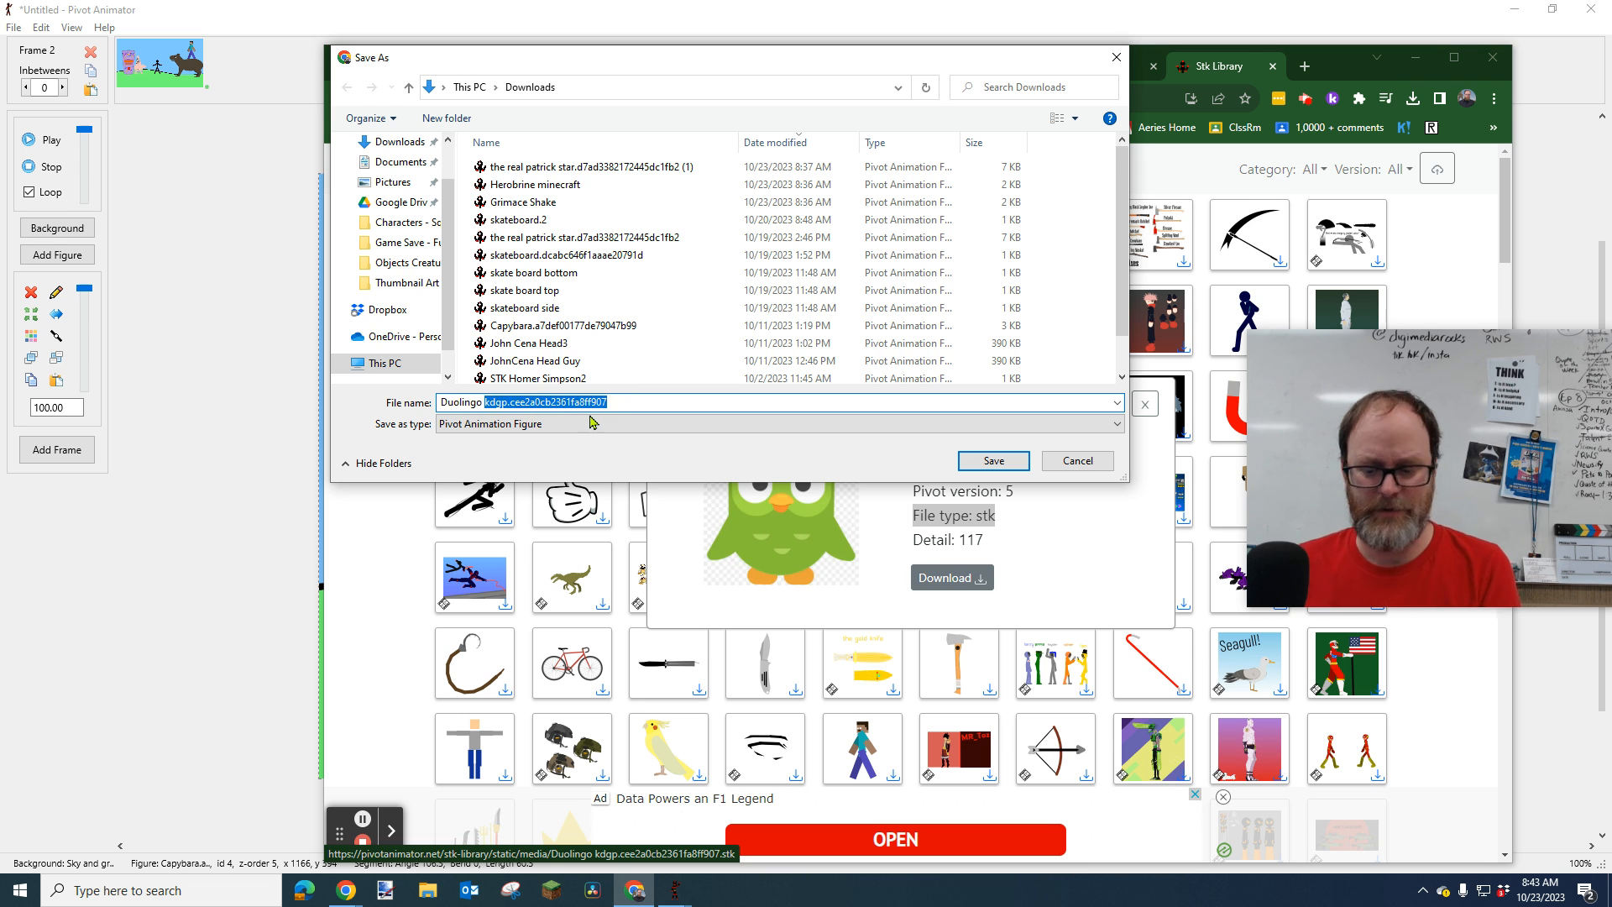
key("BackSpace")
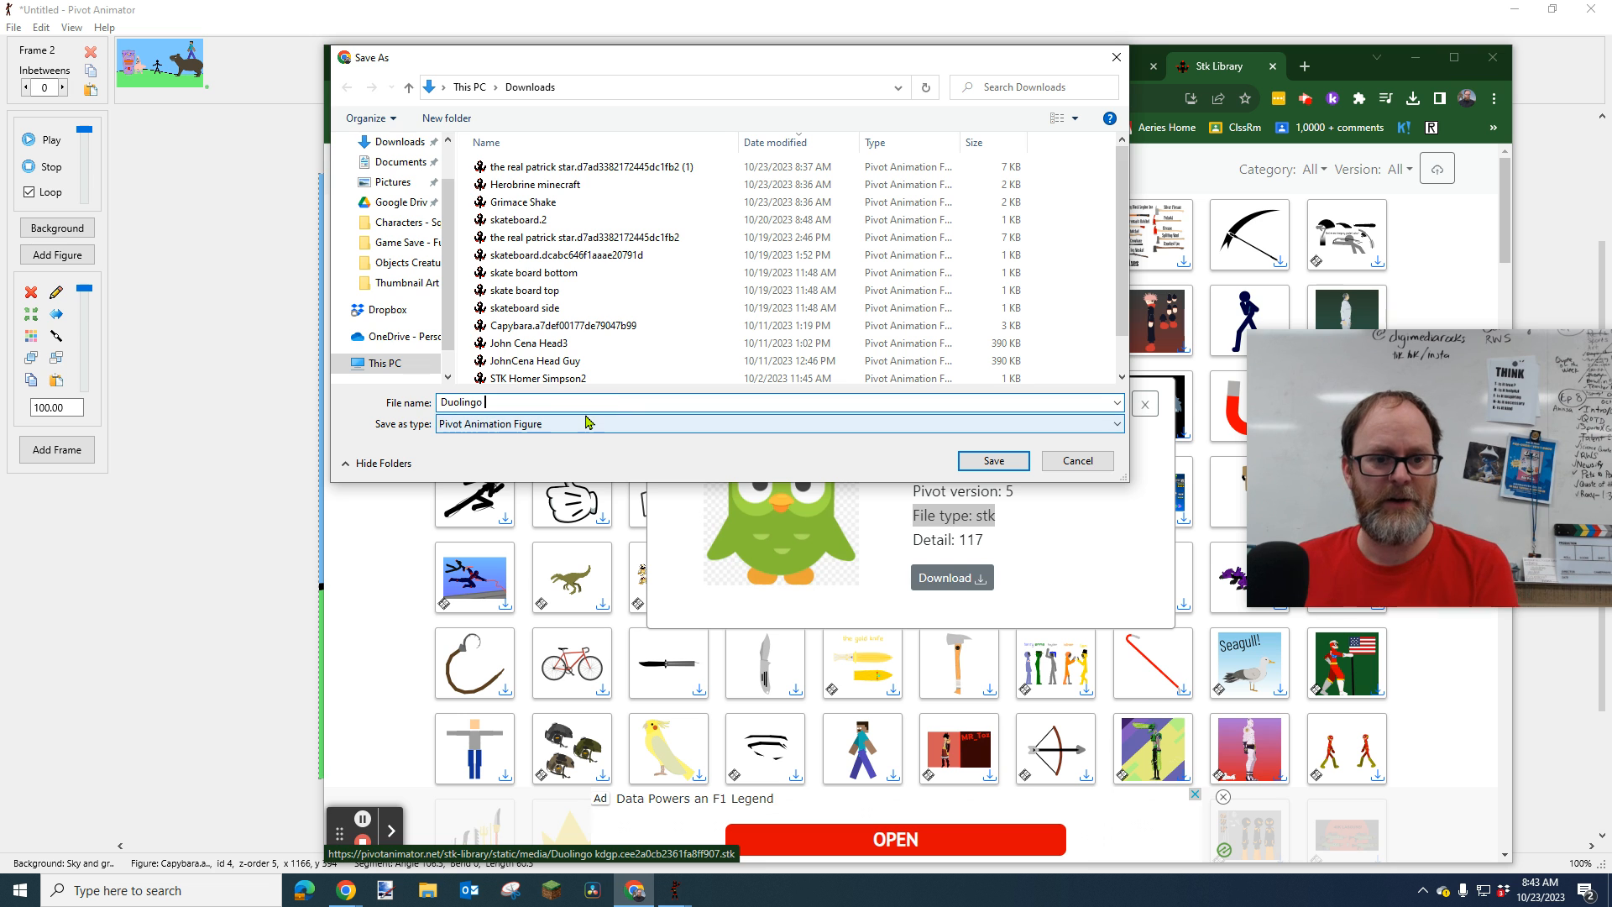
left_click(994, 462)
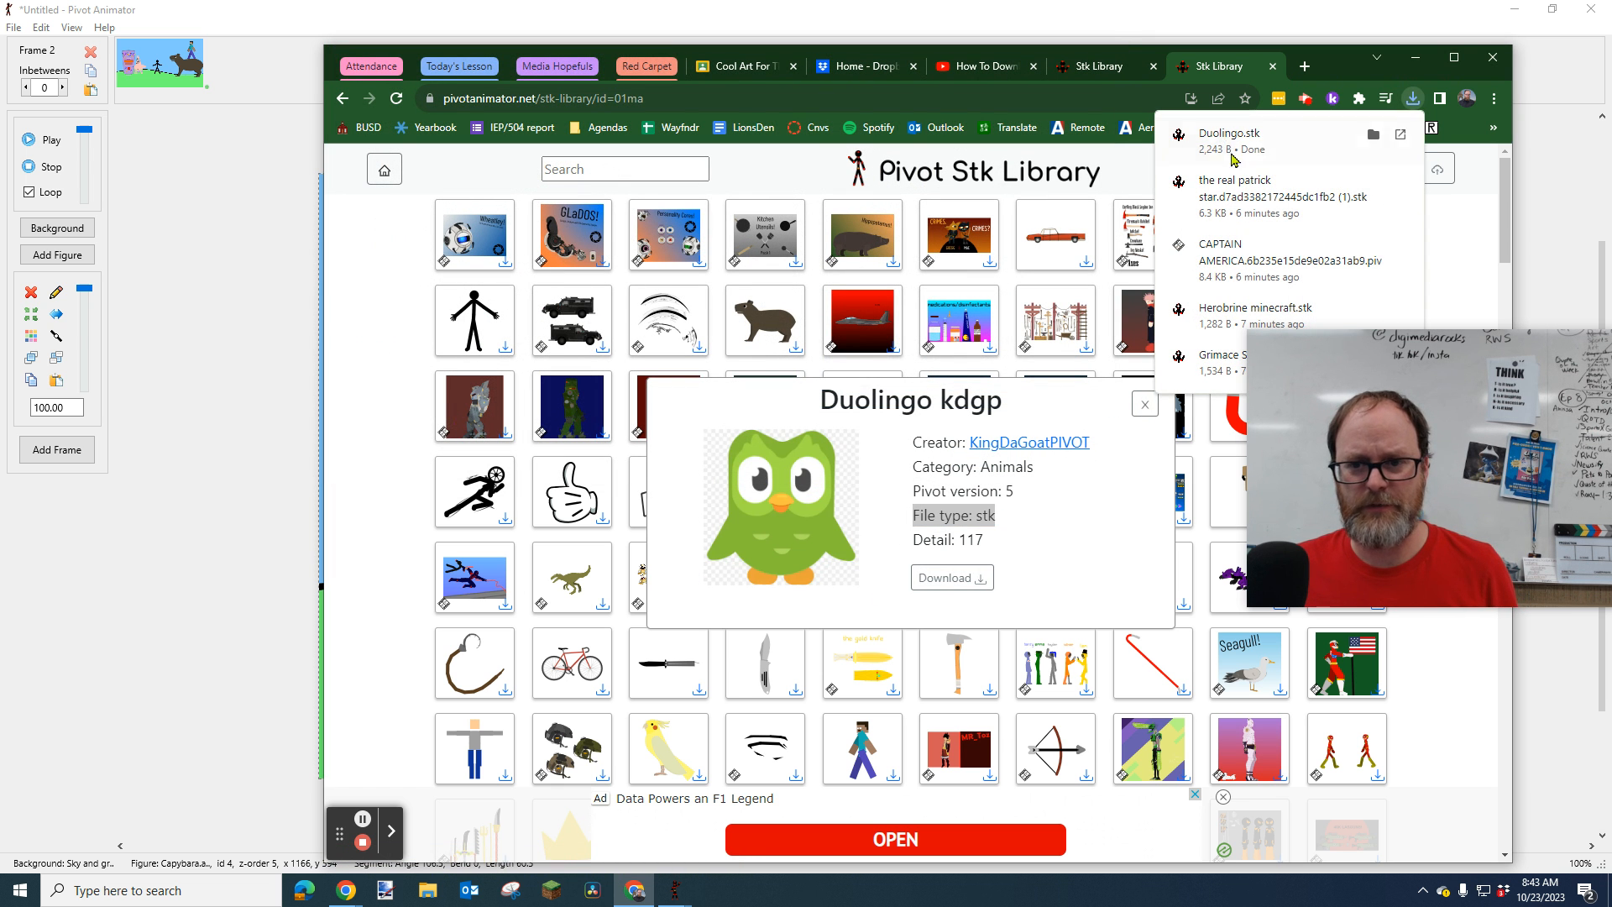
left_click(1145, 404)
Step: Switch back to Pivot Animator and load the Duolingo figure type from the Downloads folder into the scene
left_click(177, 193)
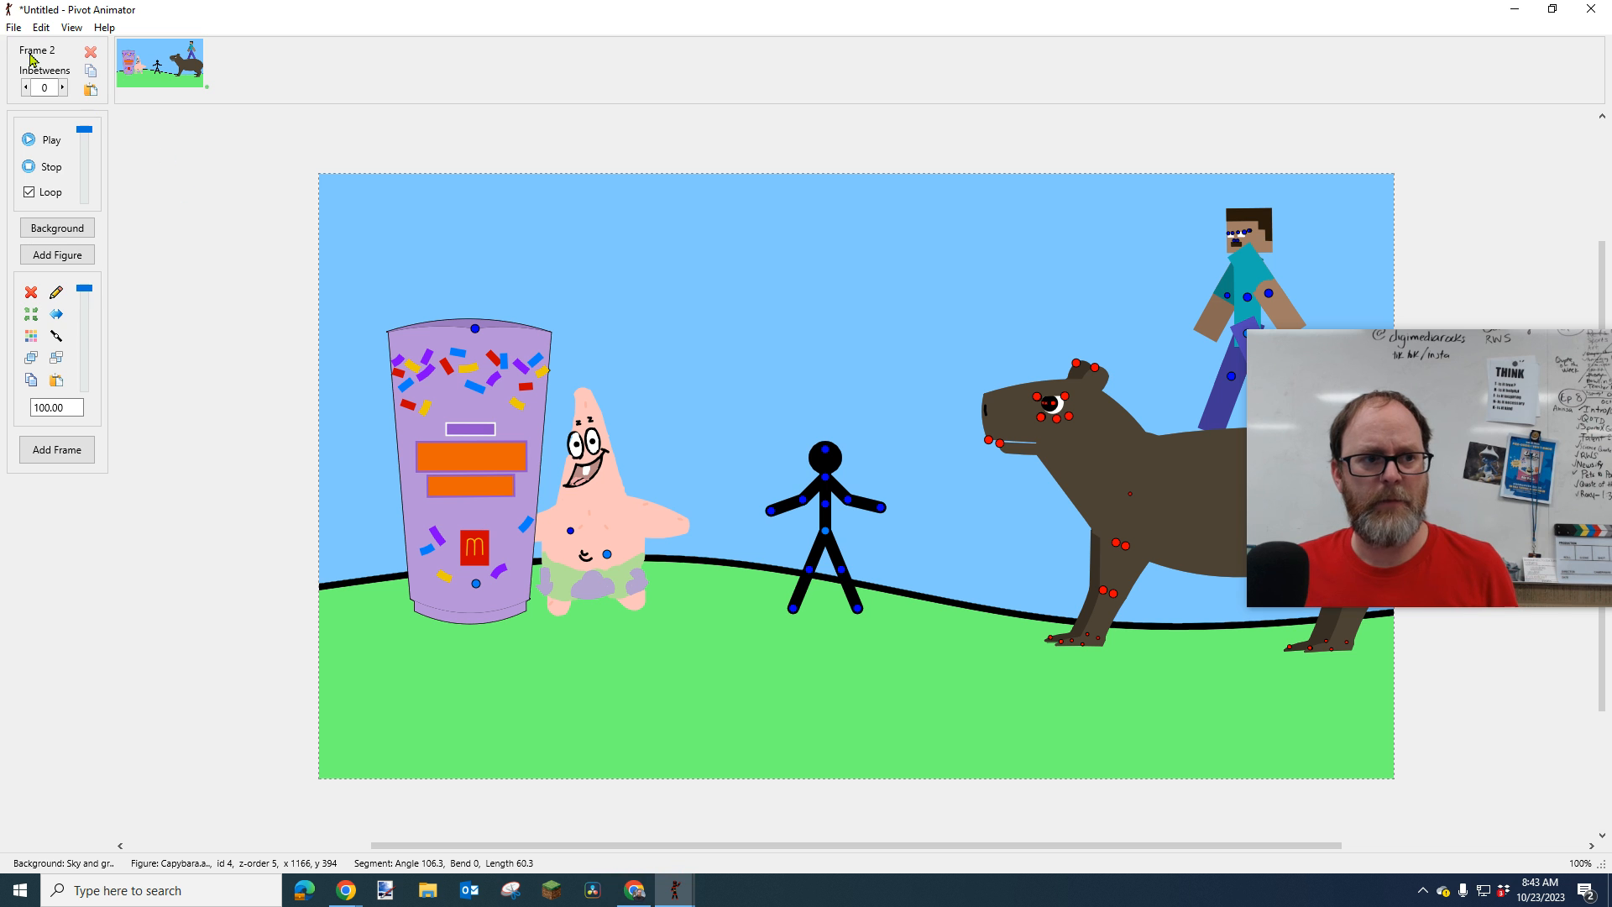
left_click(14, 27)
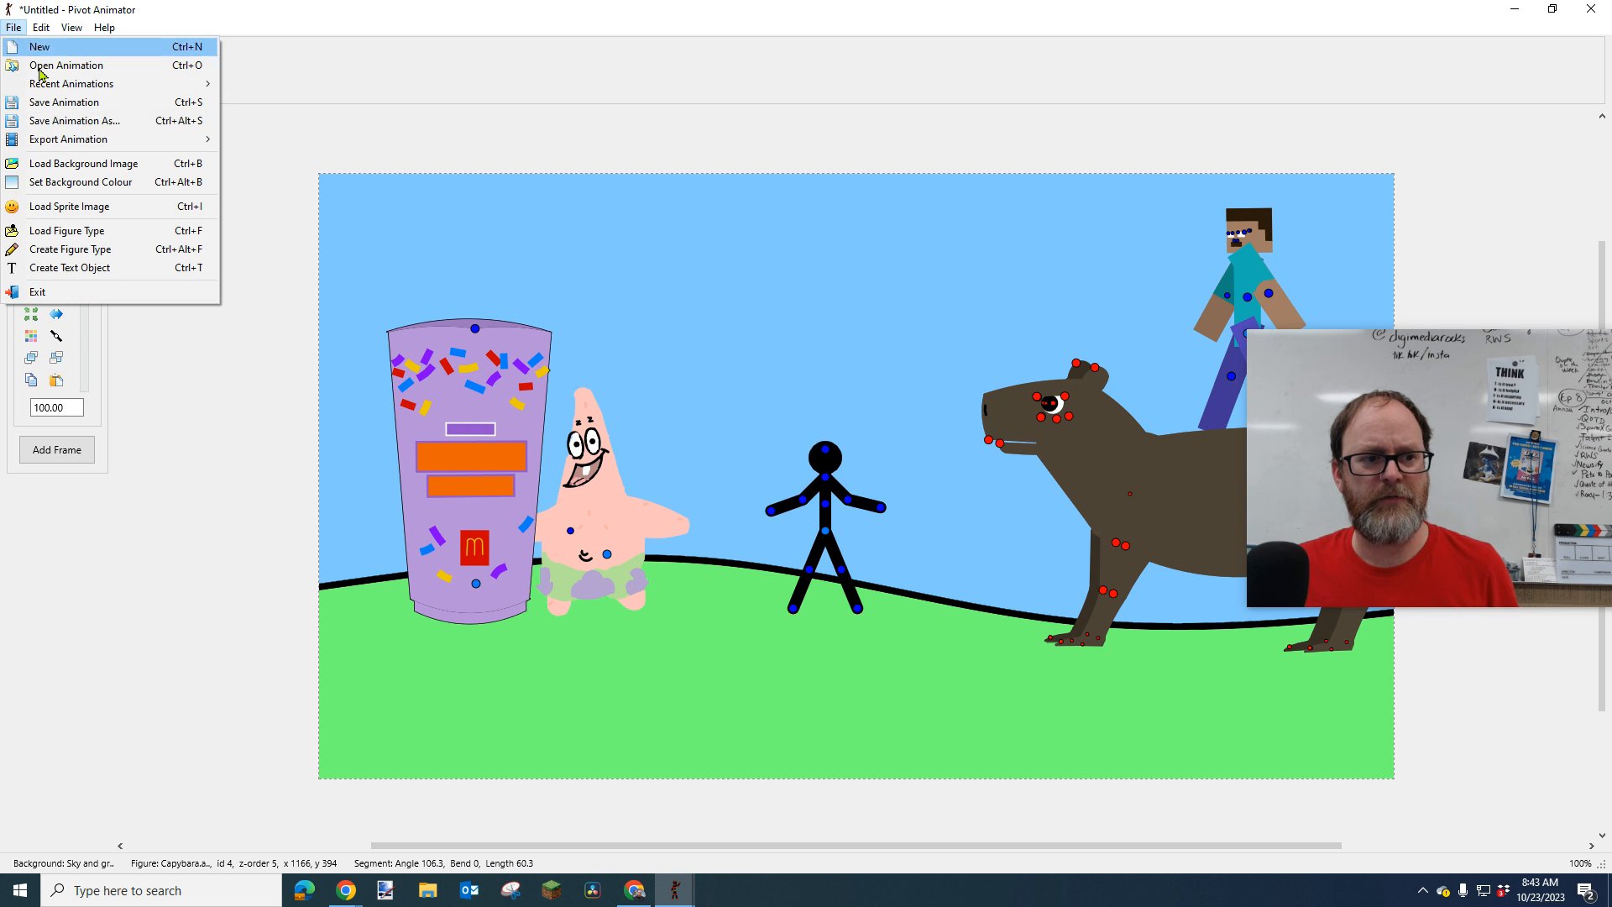
left_click(106, 232)
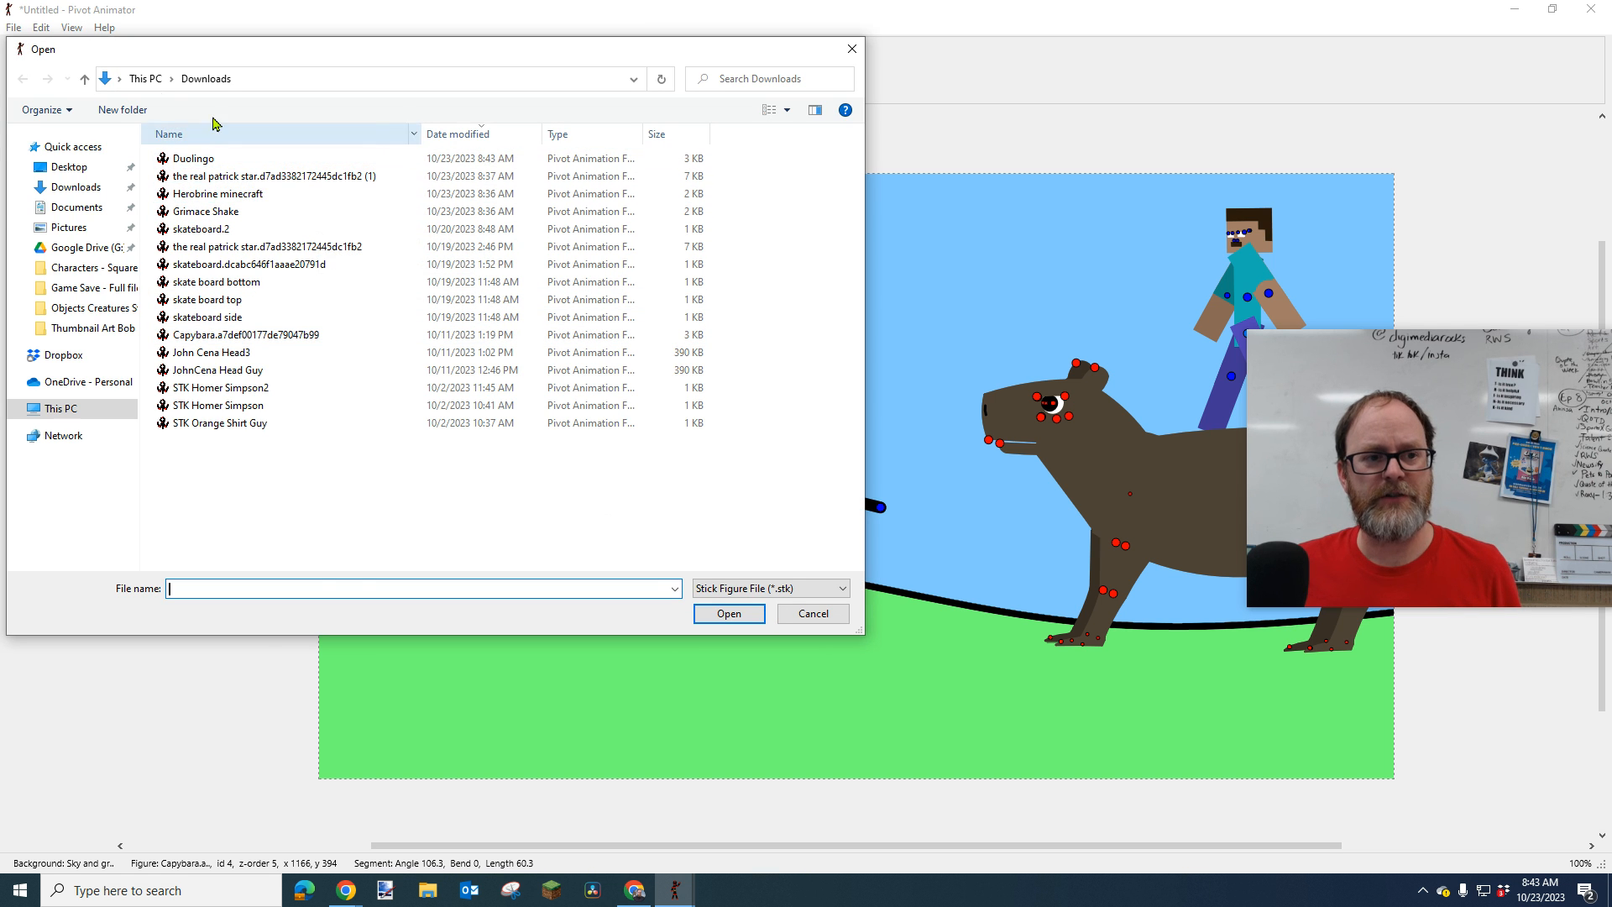
left_click(206, 162)
left_click(729, 613)
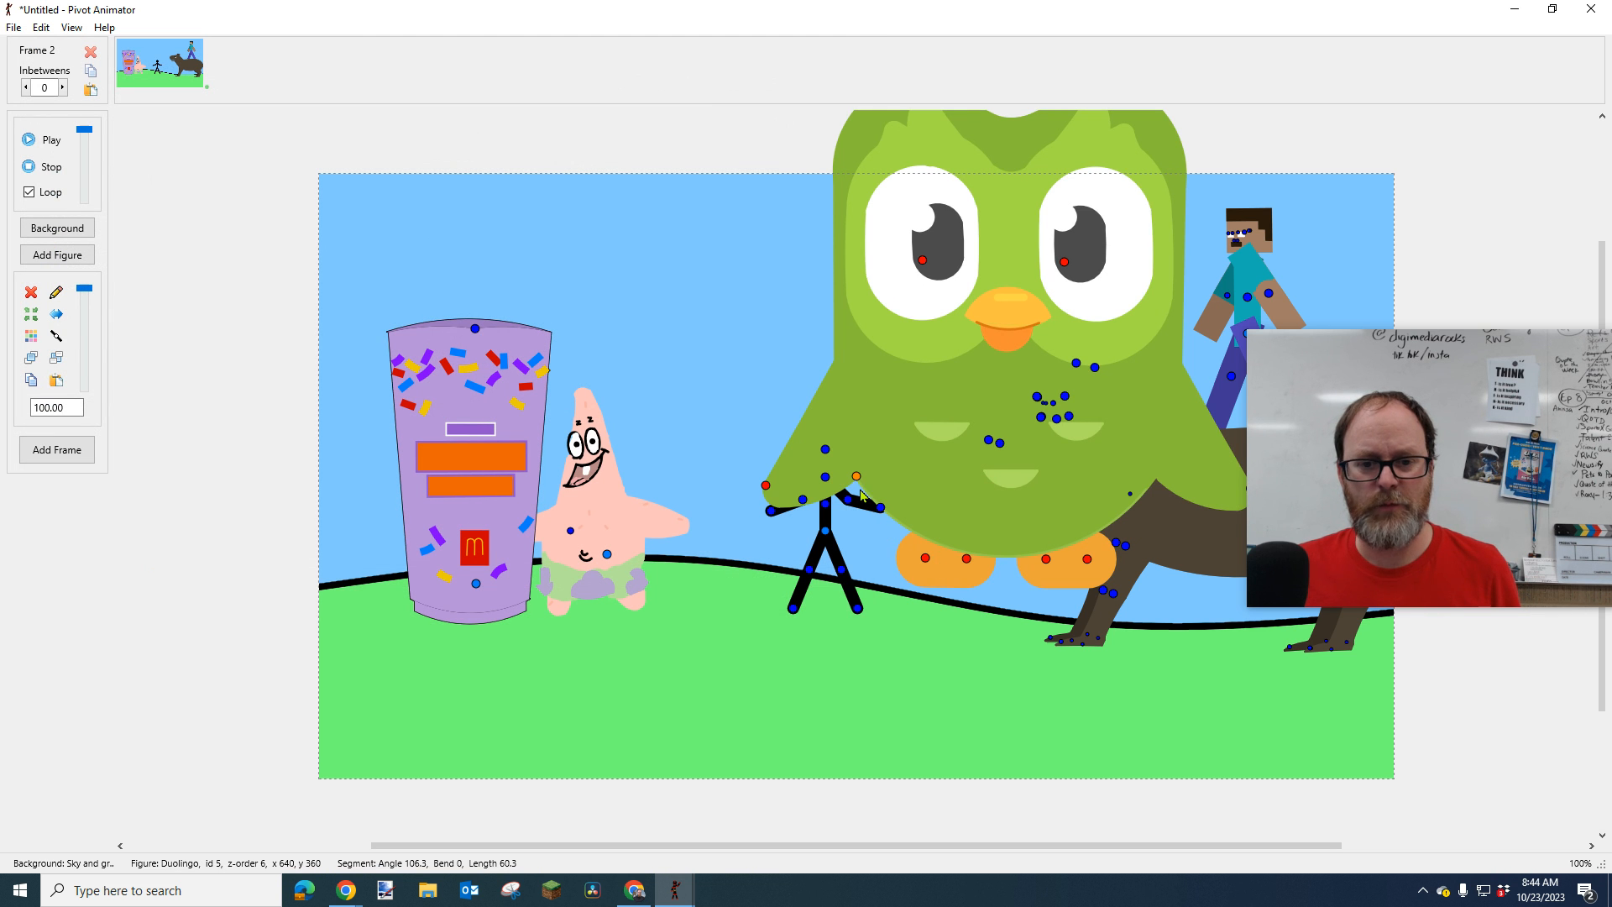
Step: Scale the Duolingo owl to about 45 and place it standing on the black stick figure's head
left_click_drag(856, 476, 697, 577)
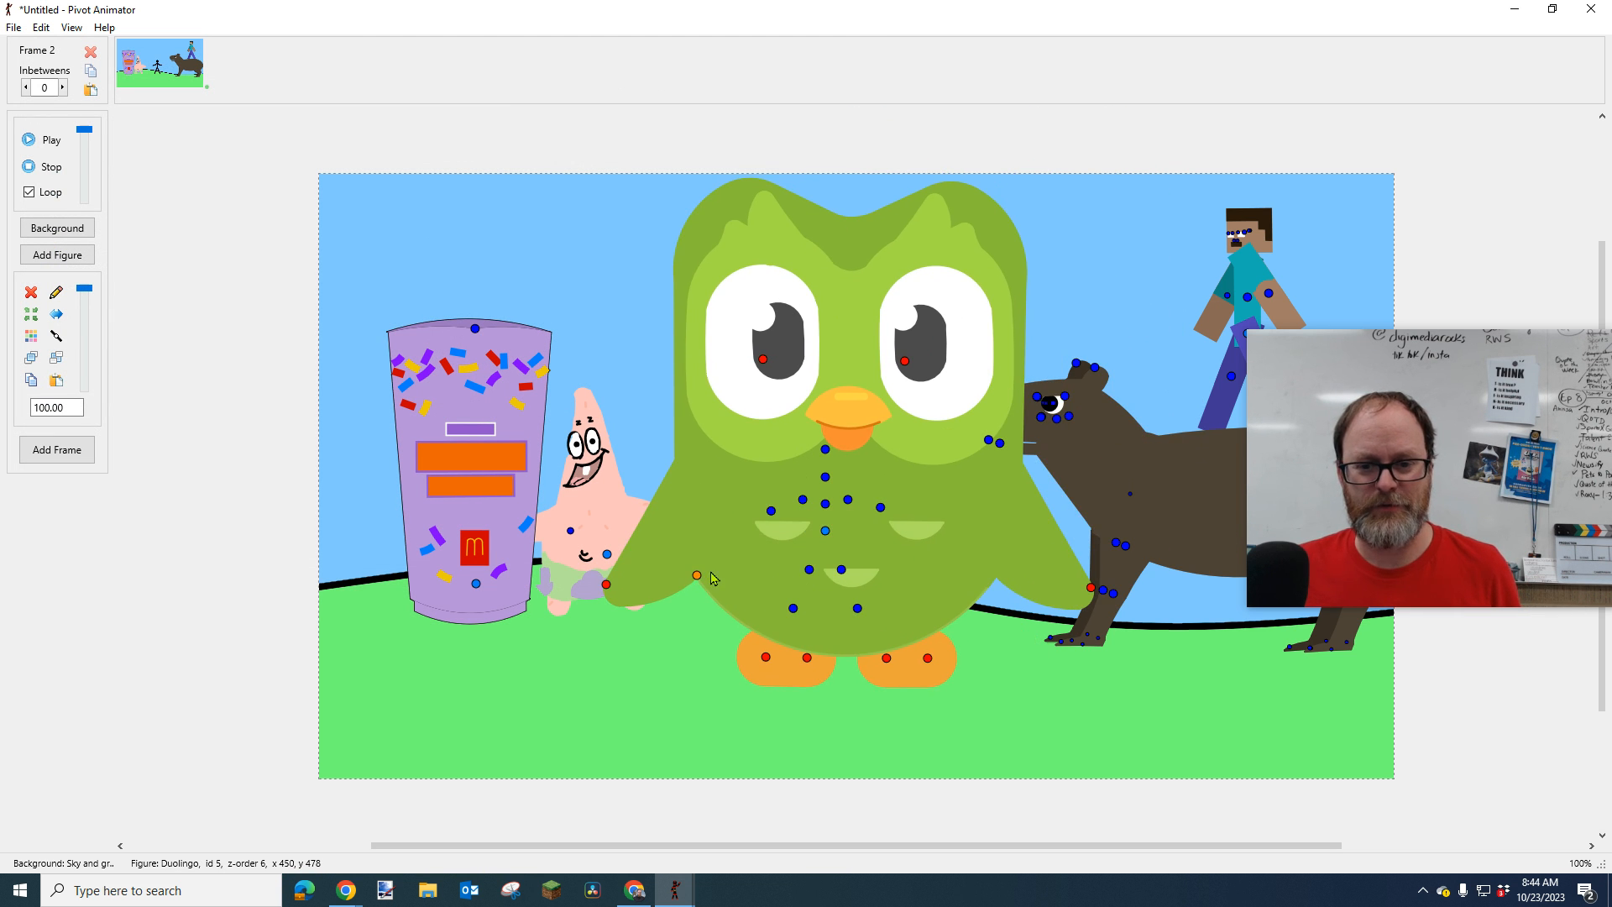
left_click_drag(79, 407, 3, 424)
scroll(3, 424, "down", 2)
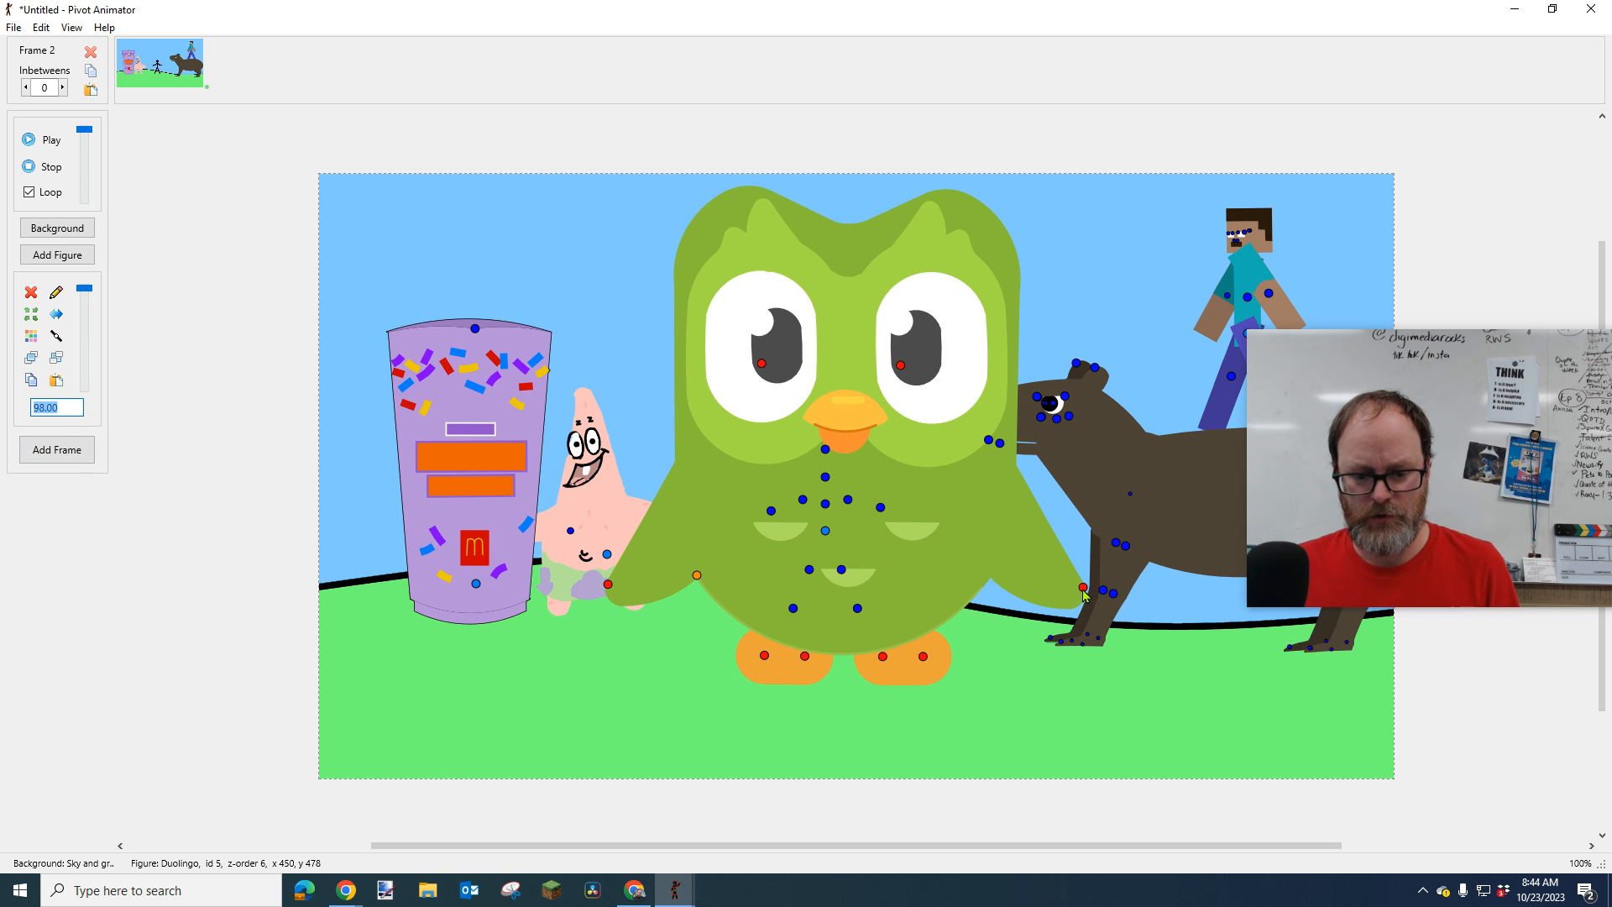
left_click_drag(1084, 589, 868, 596)
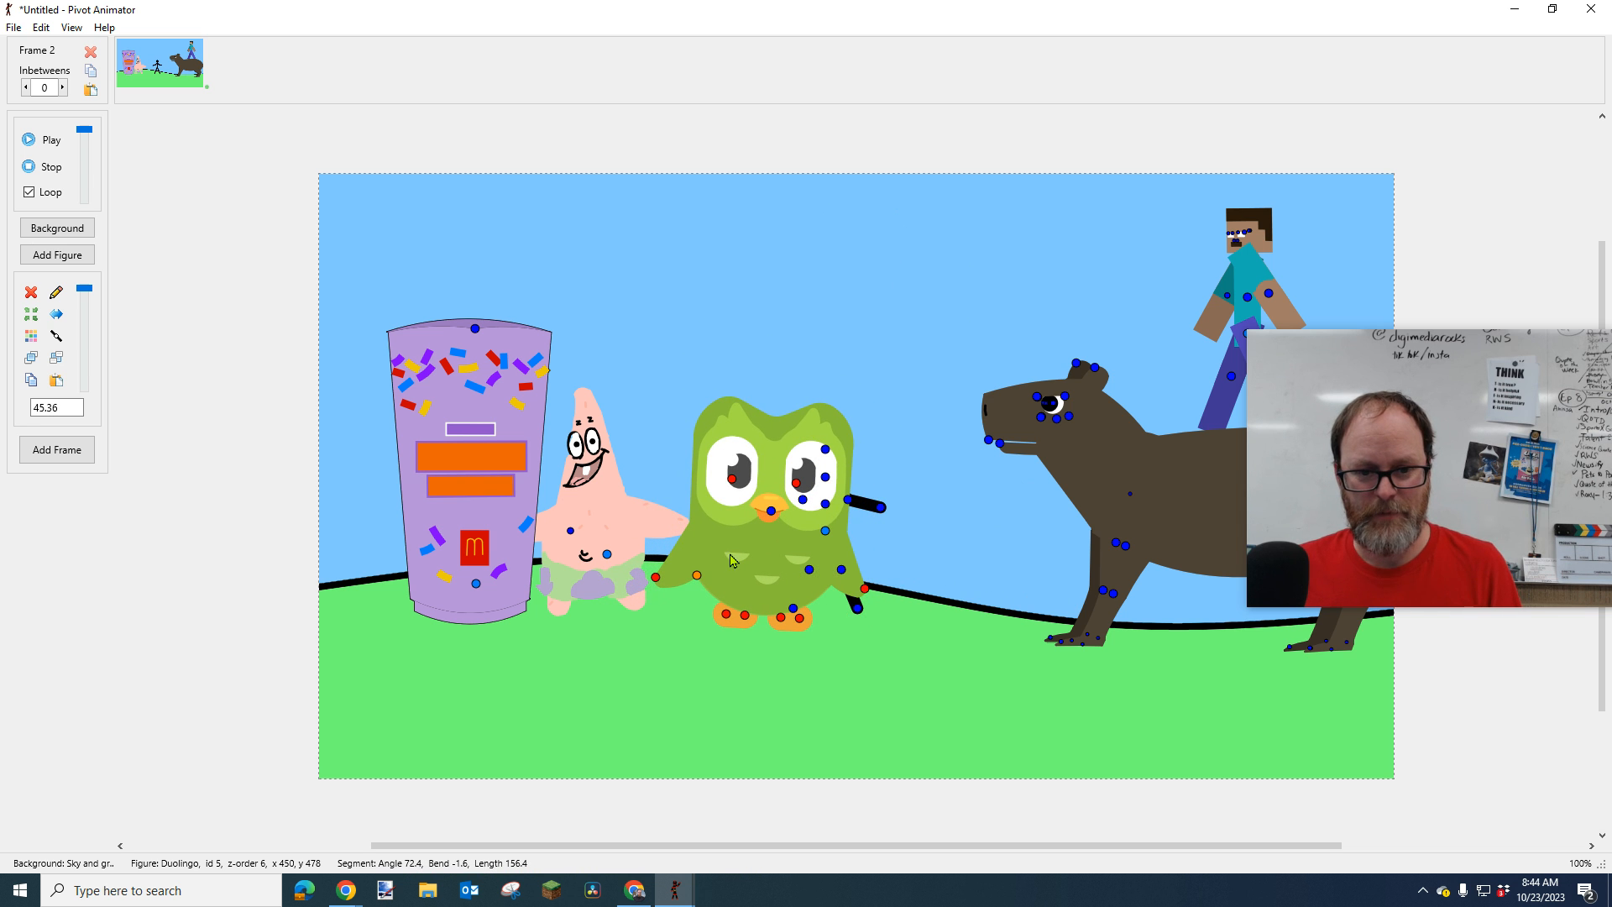
left_click_drag(697, 577, 761, 400)
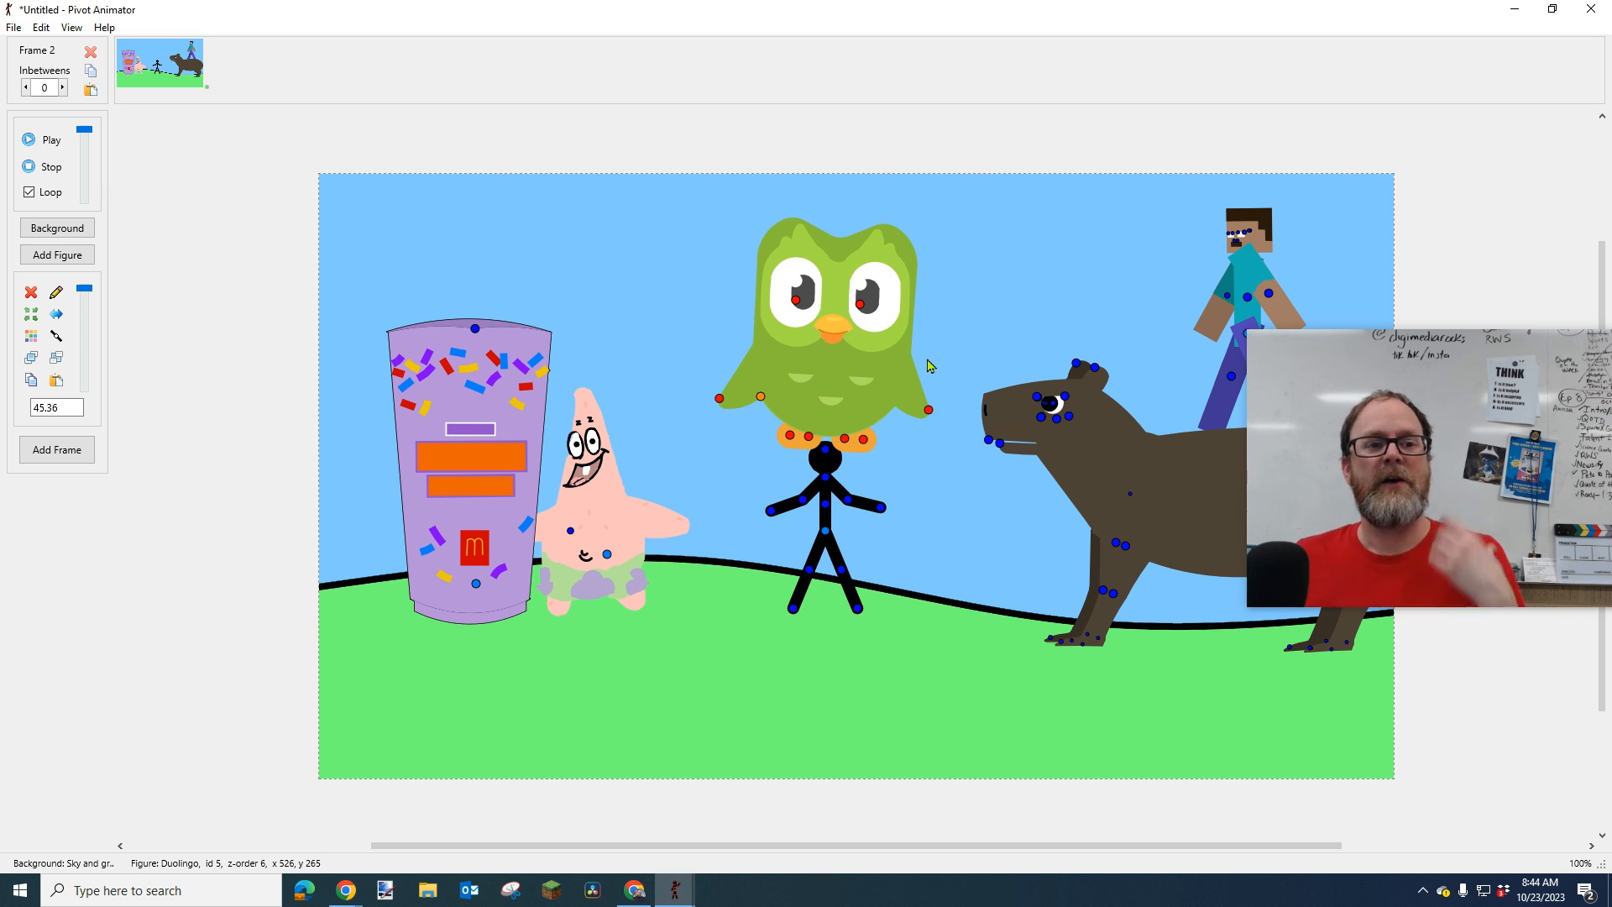
Step: Restore the scene window to a smaller size, launch a second Pivot Animator instance, and arrange both windows side by side
left_click(1554, 10)
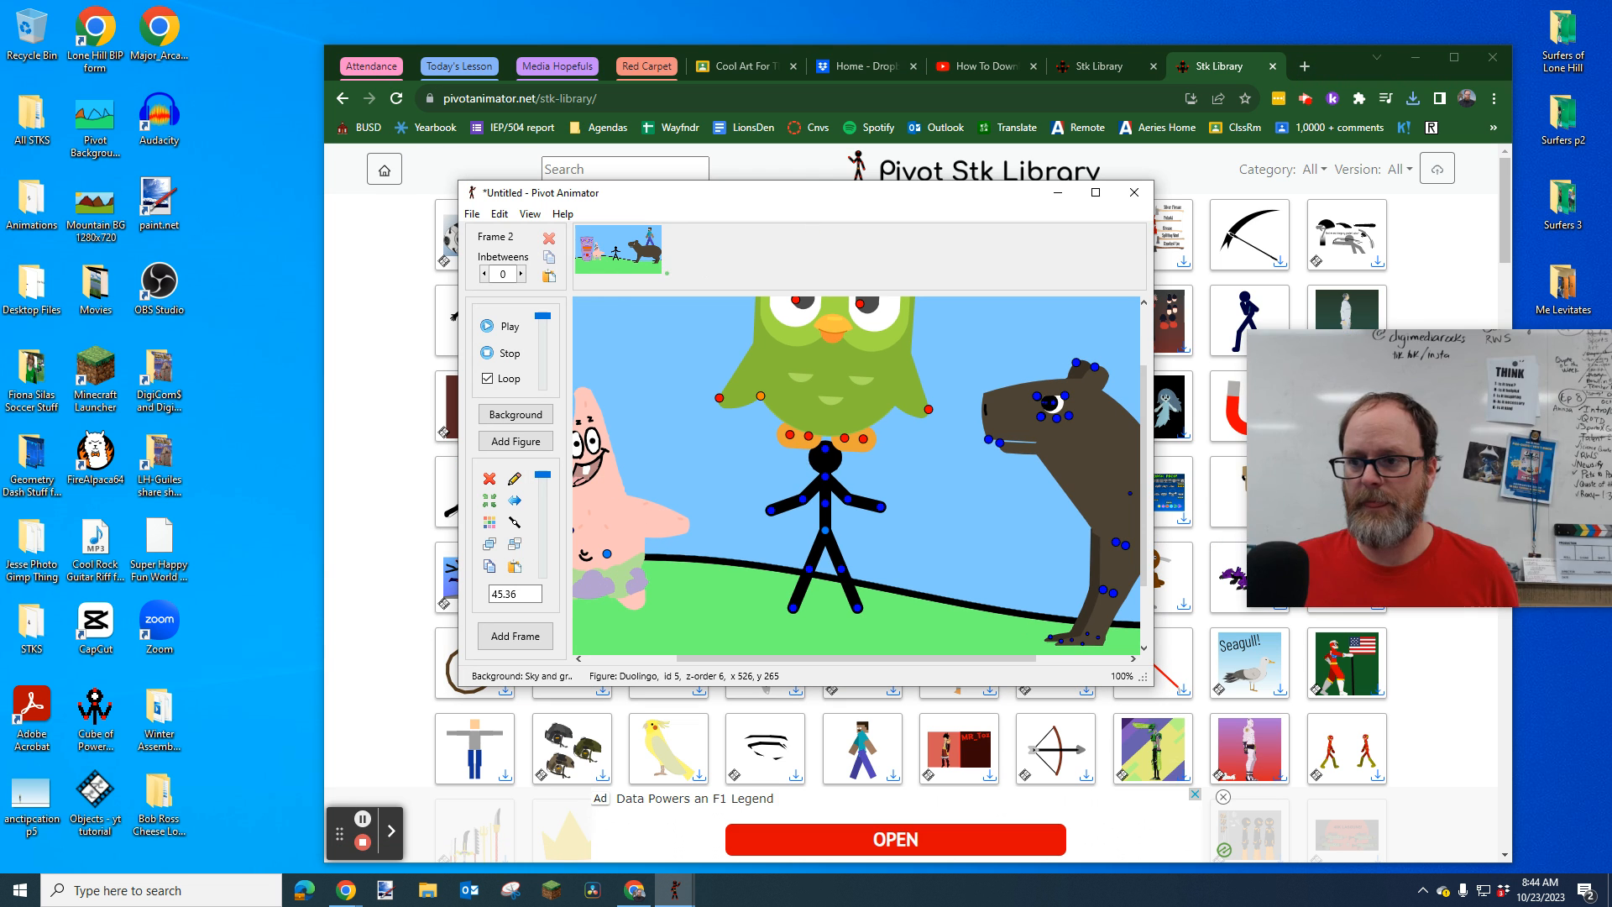
left_click_drag(561, 361, 254, 250)
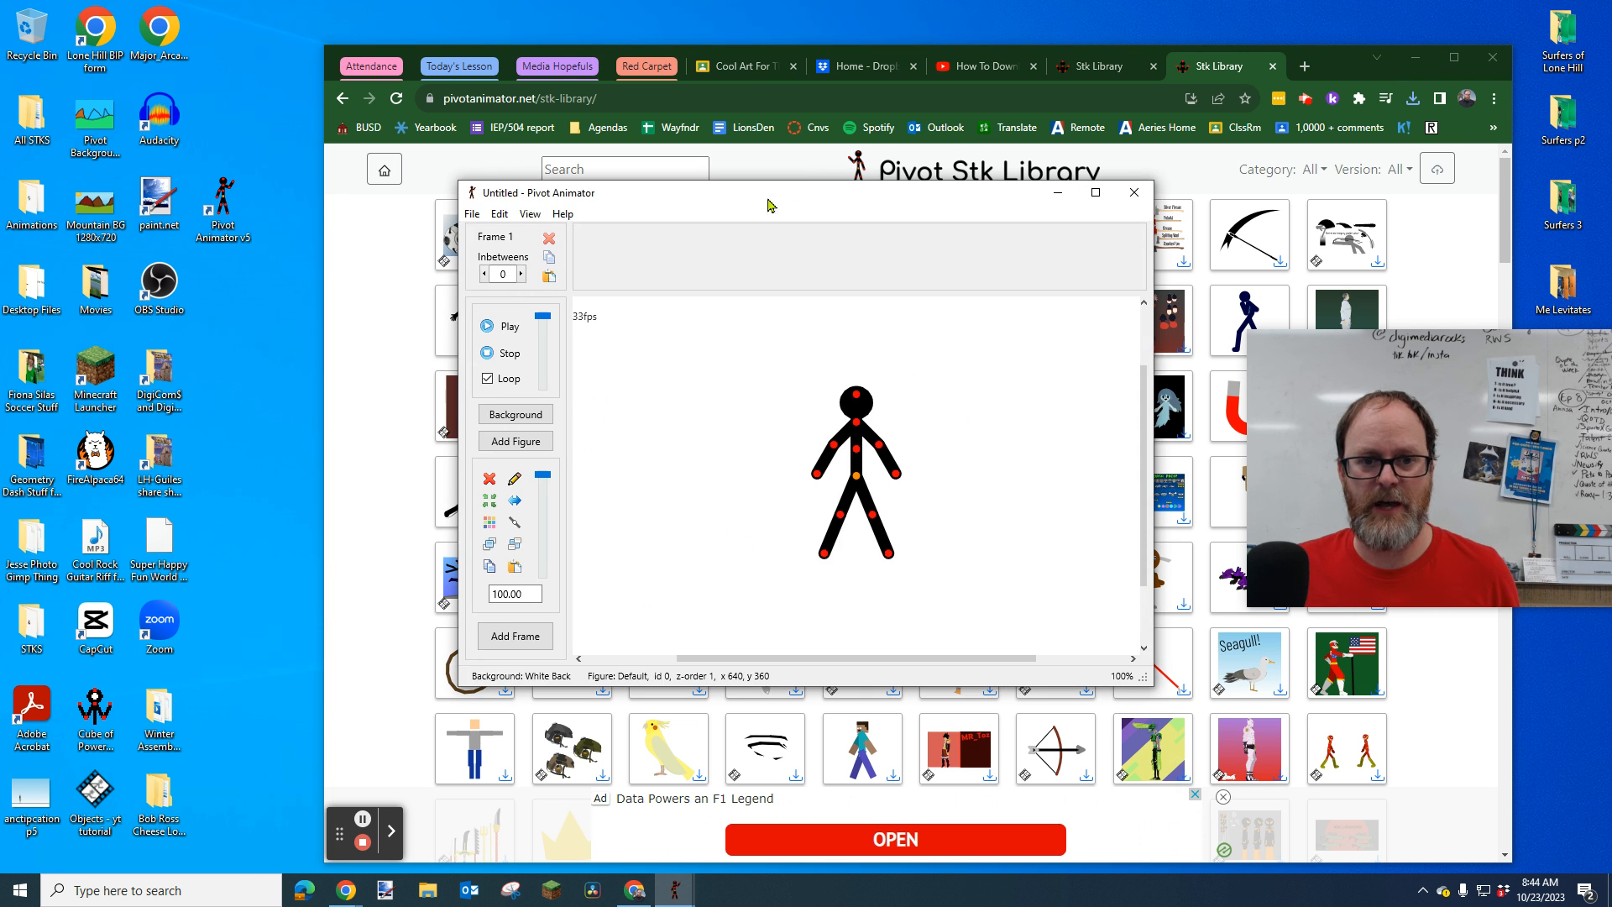
left_click_drag(771, 201, 405, 188)
left_click_drag(827, 208, 1083, 192)
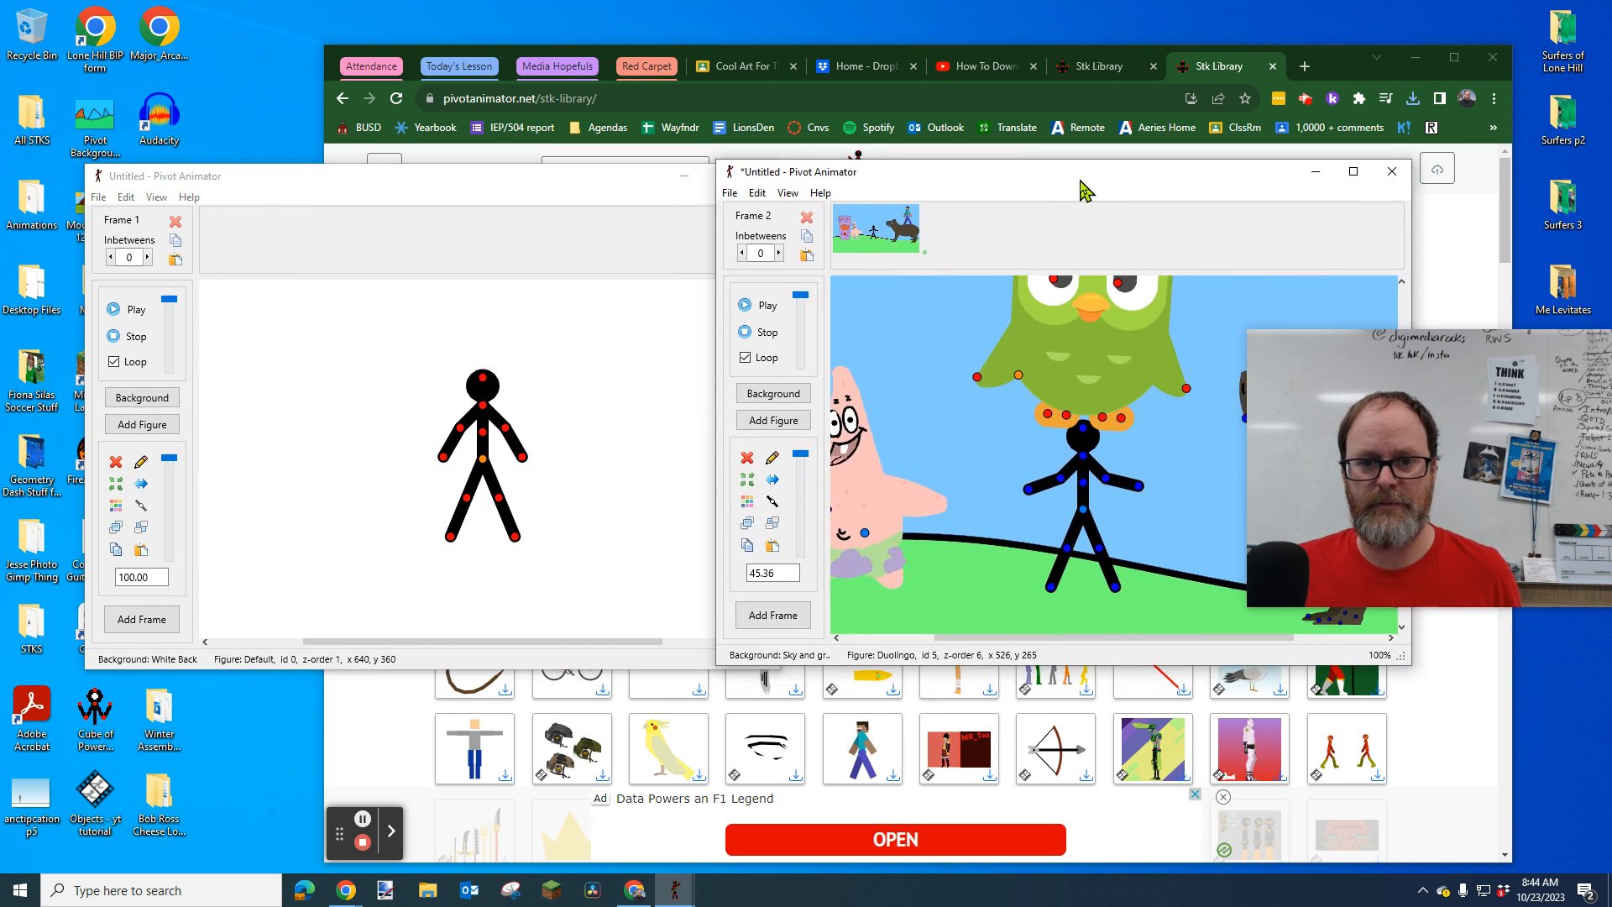
left_click(571, 189)
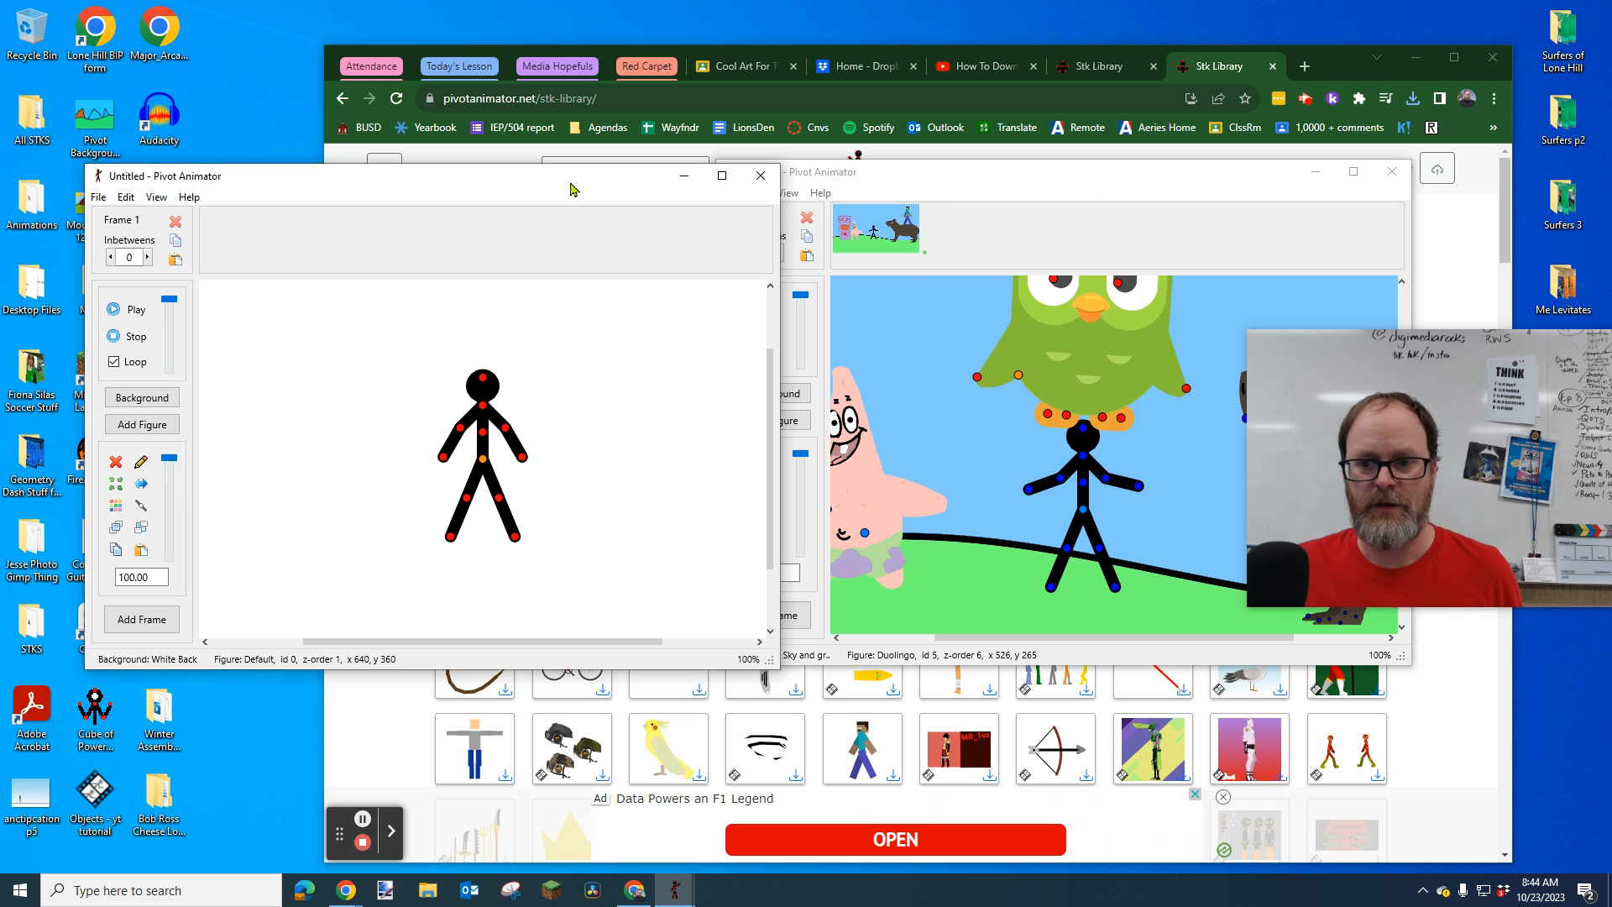
Step: Switch to the Pivot Stk Library in Chrome, maximize it, and view the details and file type of the pizza tower pack
left_click(1404, 685)
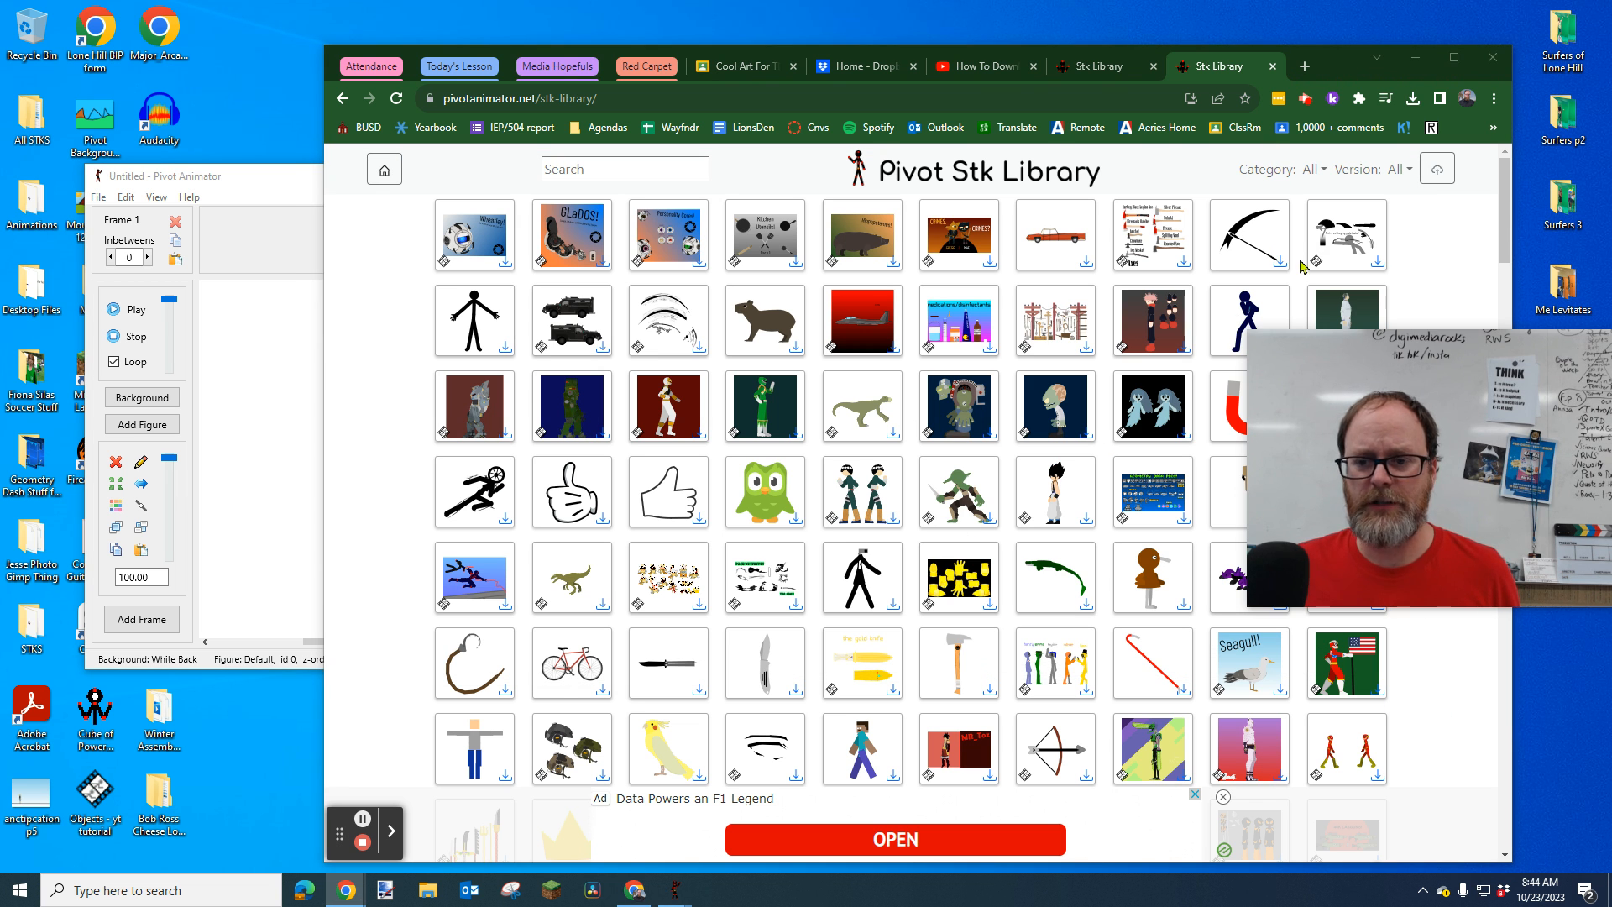
left_click(1452, 59)
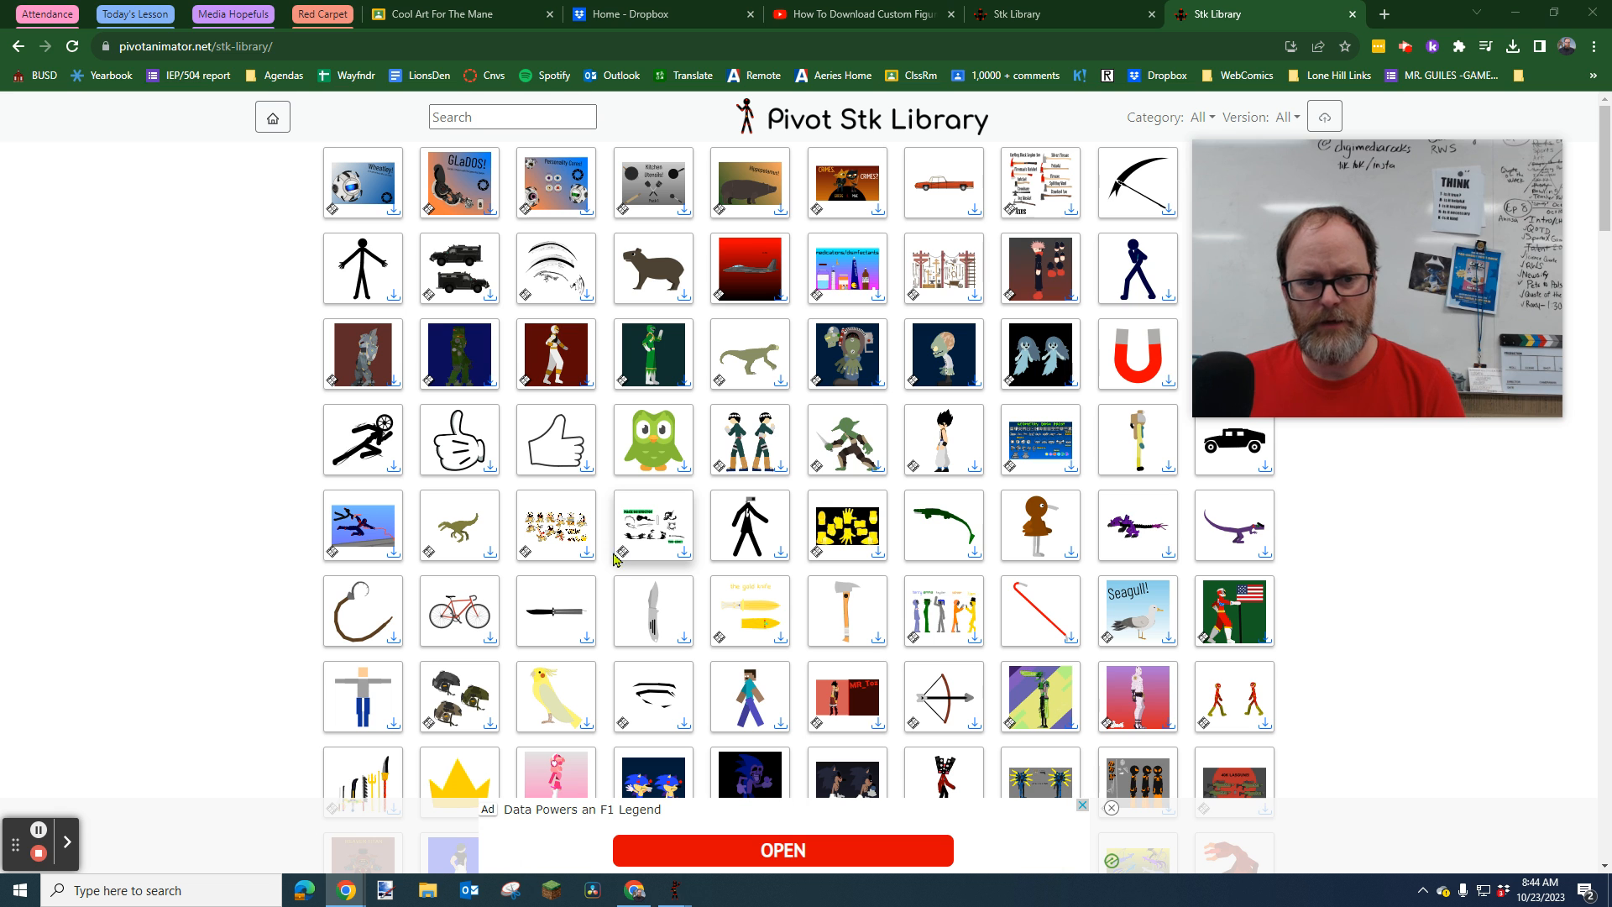
left_click(559, 544)
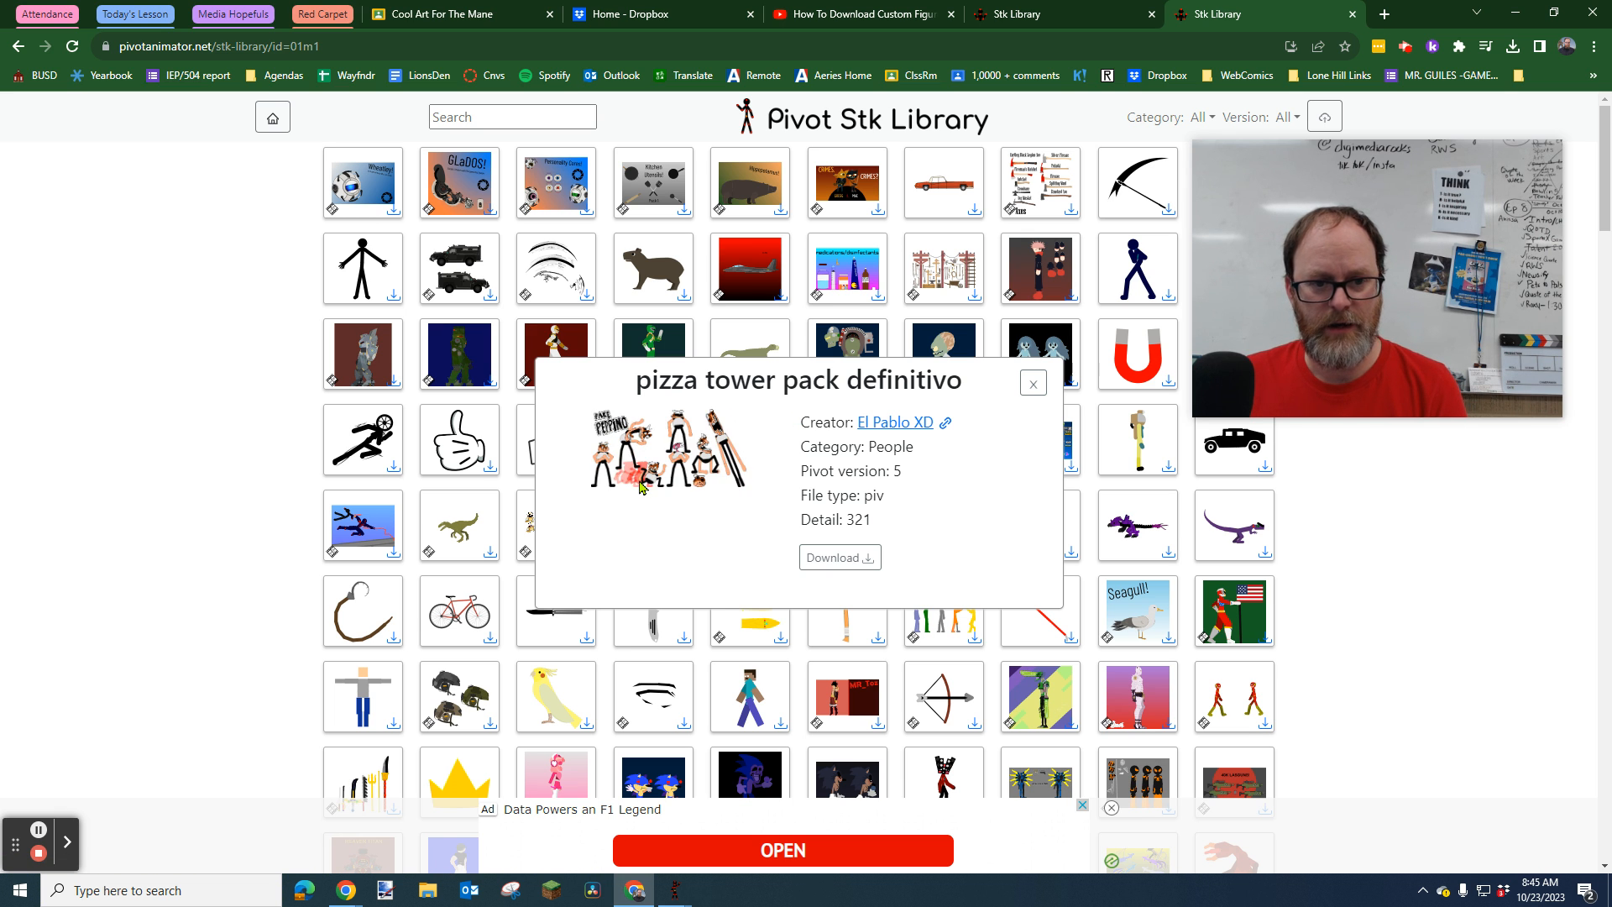
left_click(1033, 384)
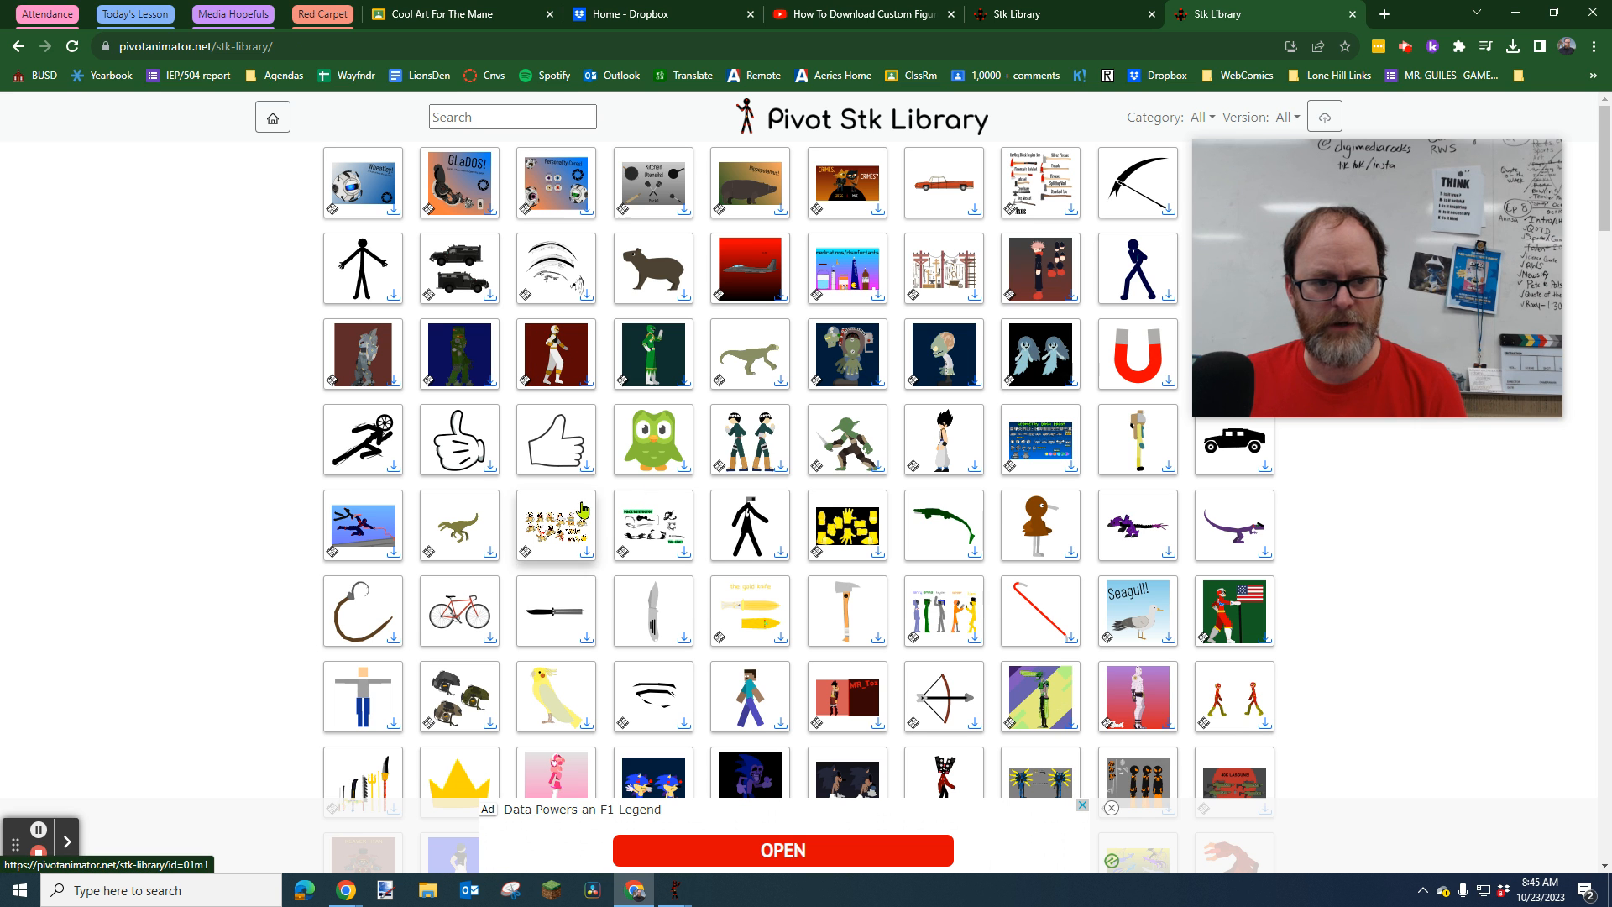
Step: Download the Orochi's Dinosaur piv file to the Downloads folder under the file name Orochi's Dinosaur and close its details
left_click(763, 386)
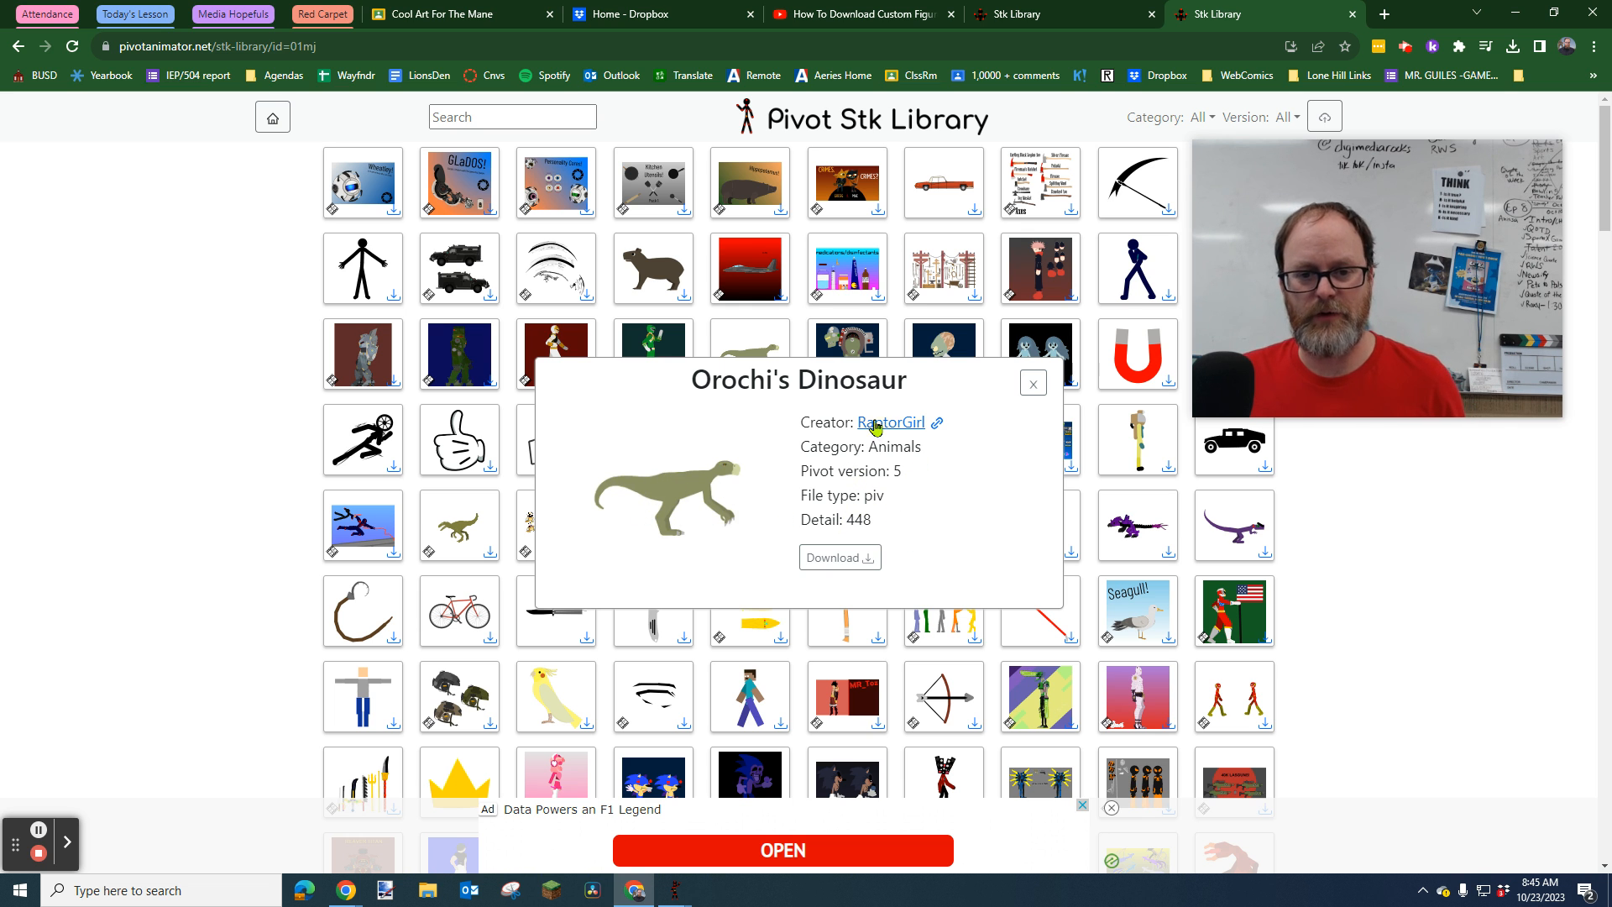
left_click(838, 559)
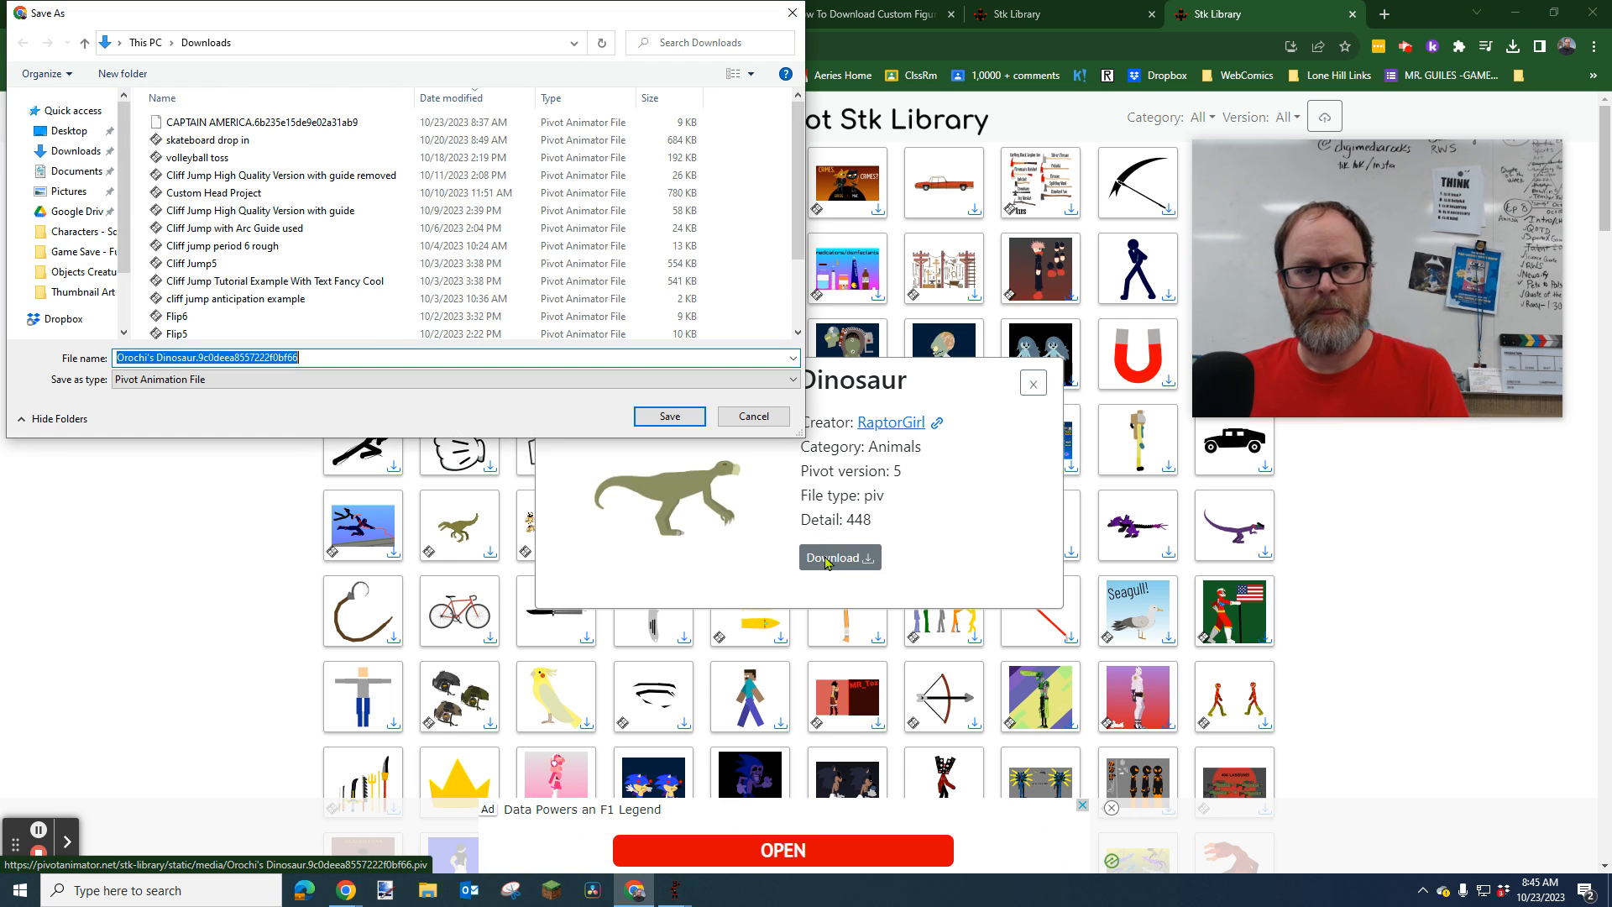
left_click(201, 361)
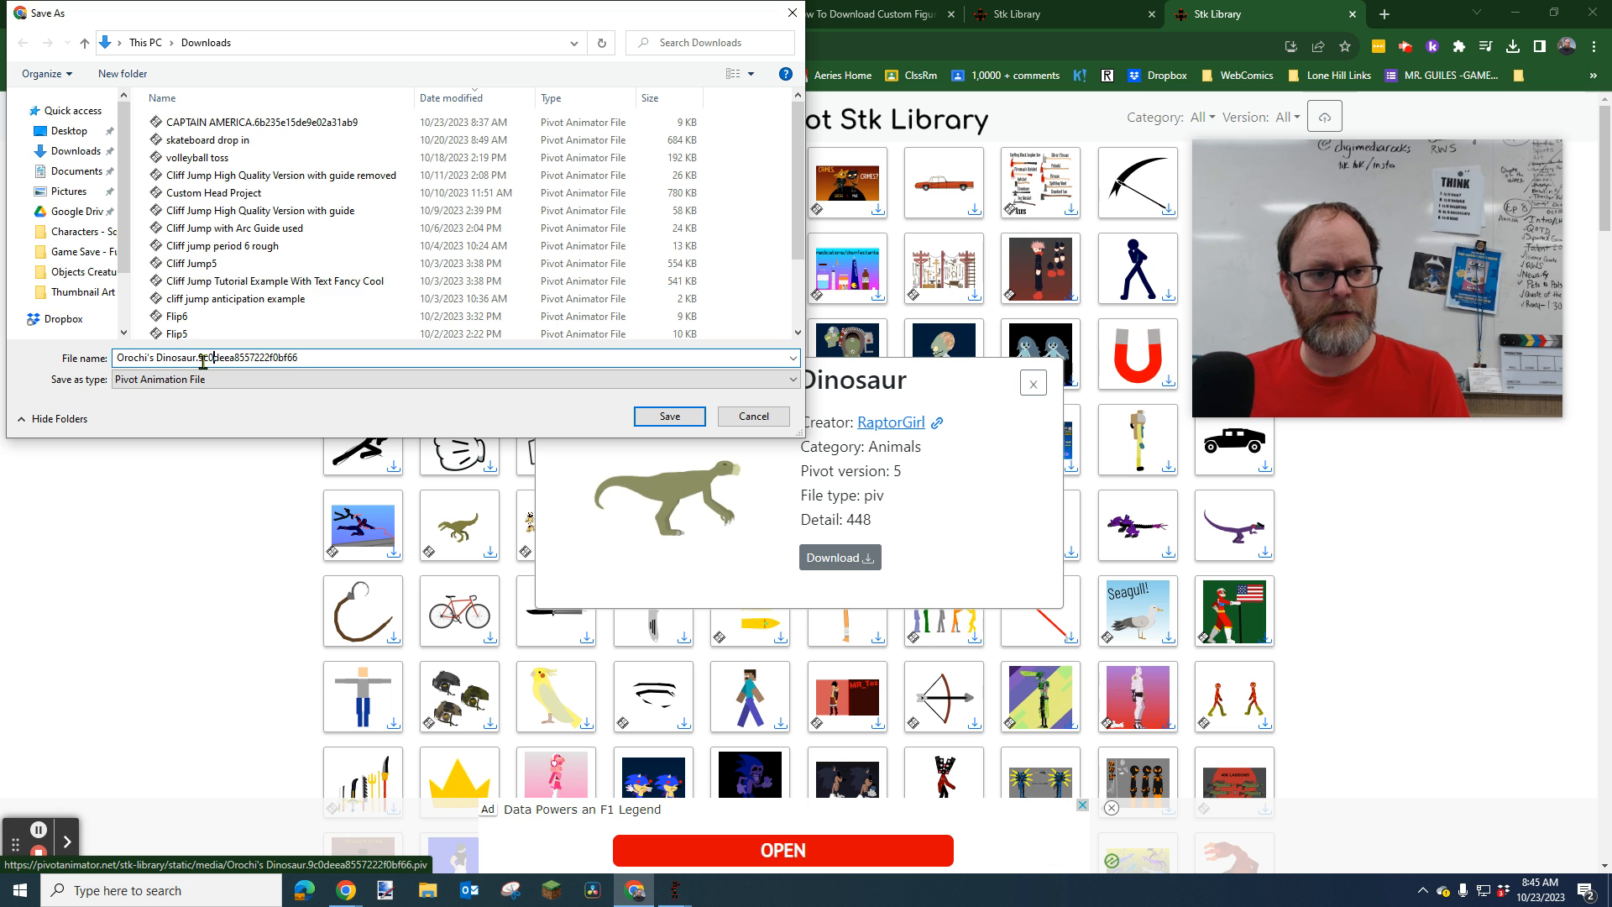
left_click_drag(198, 361, 356, 364)
key("BackSpace")
key("BackSpace")
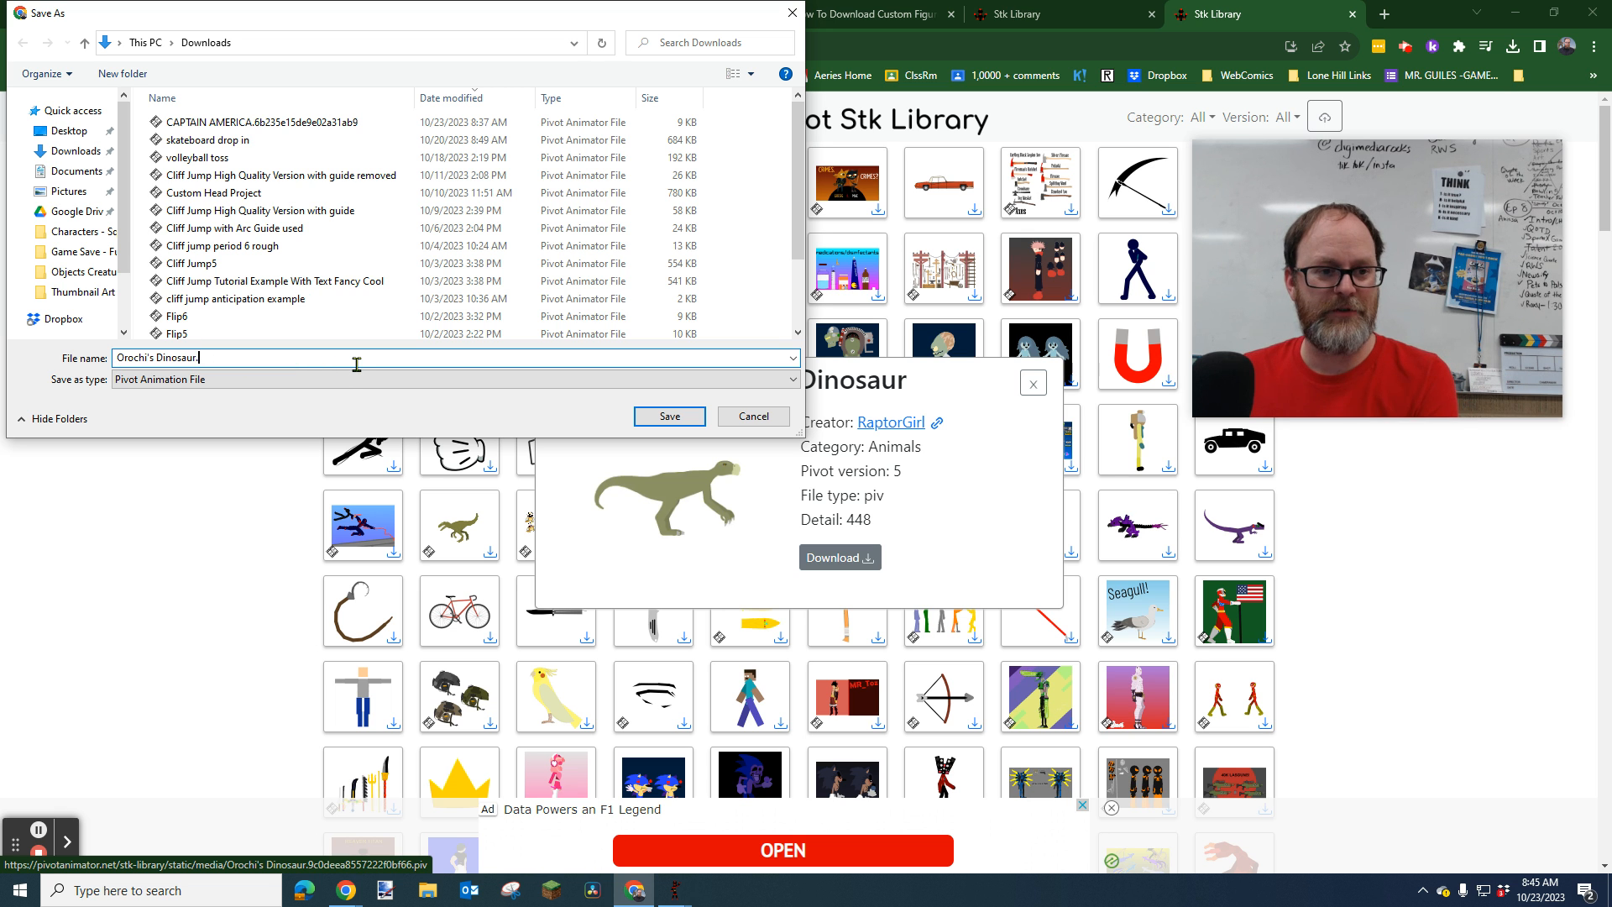
left_click(669, 416)
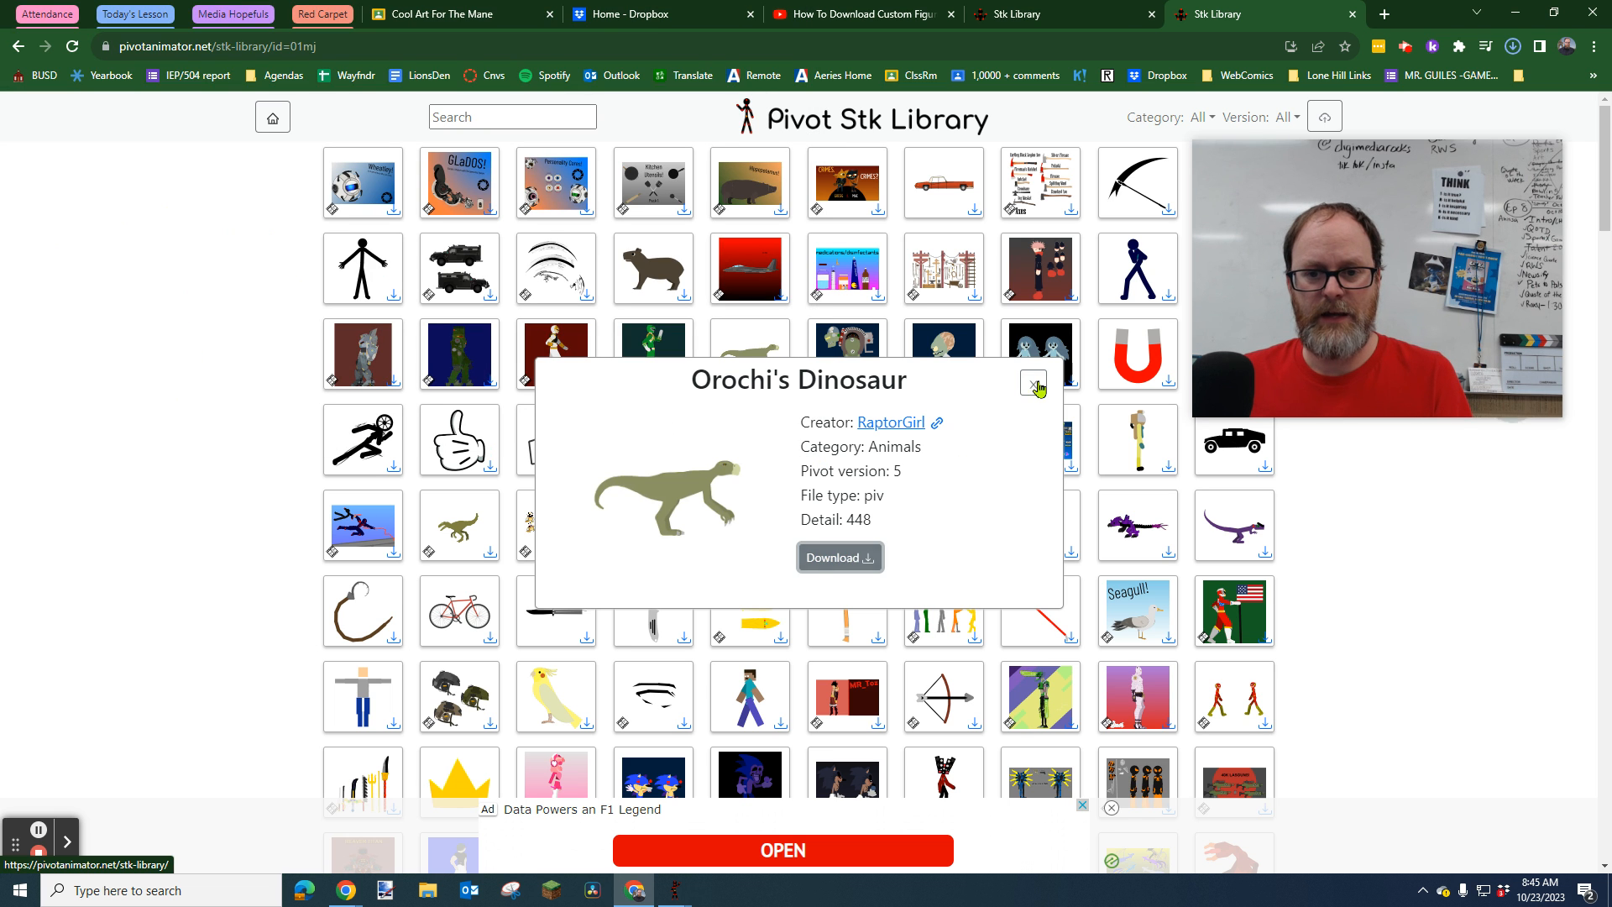
left_click(1033, 386)
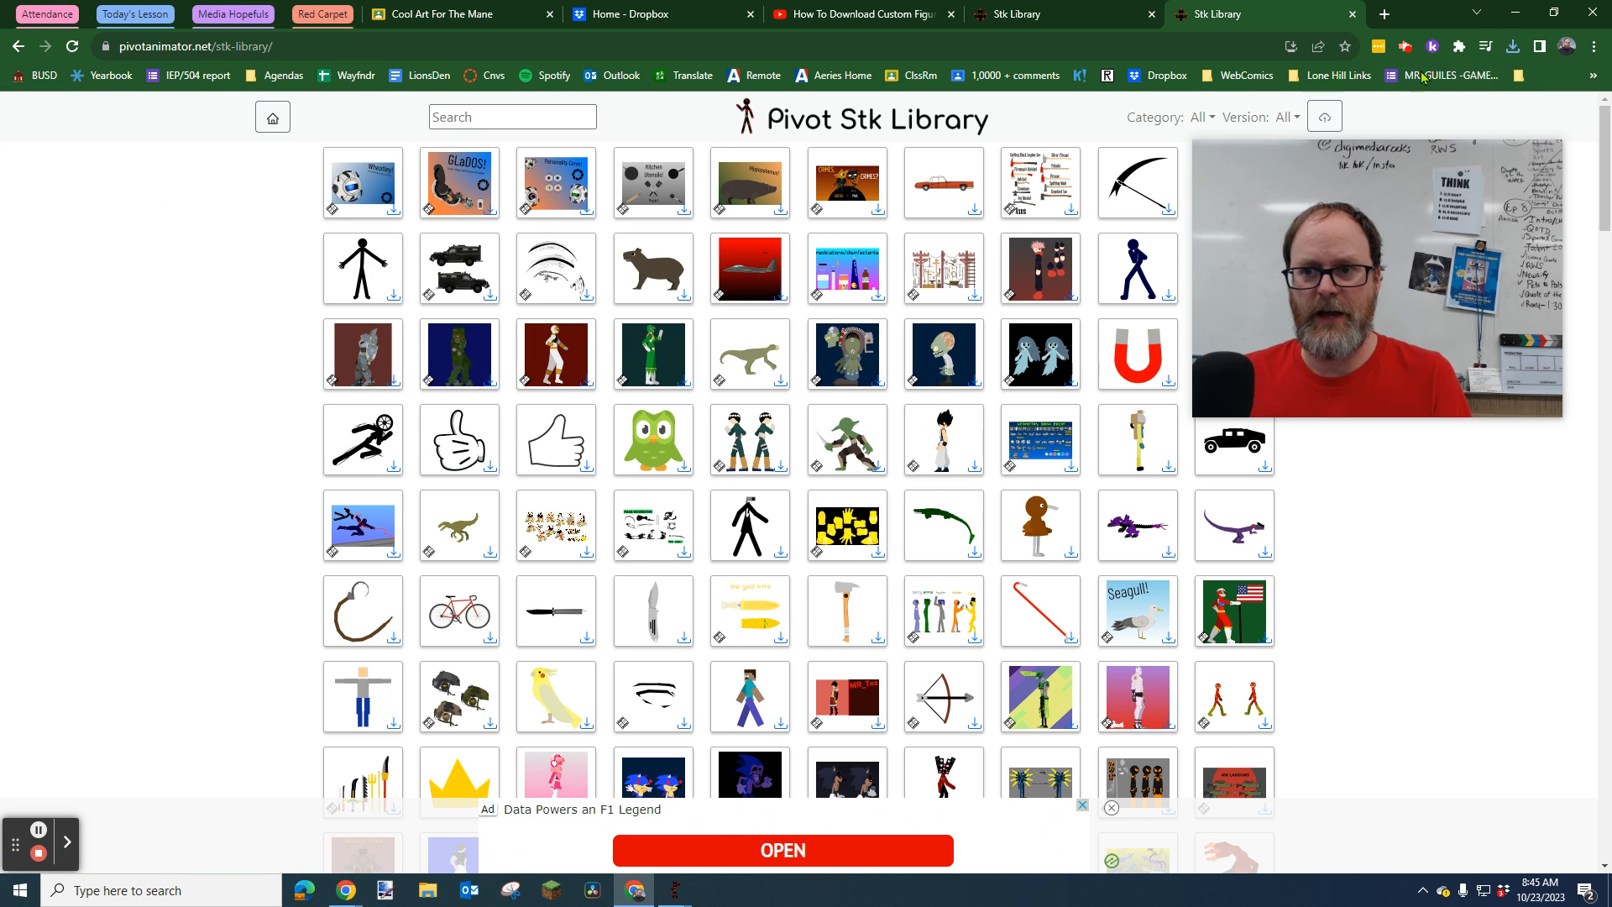
Step: Minimize Chrome and open the Orochi's Dinosaur animation from the Downloads folder in the empty Pivot Animator window
left_click(1526, 12)
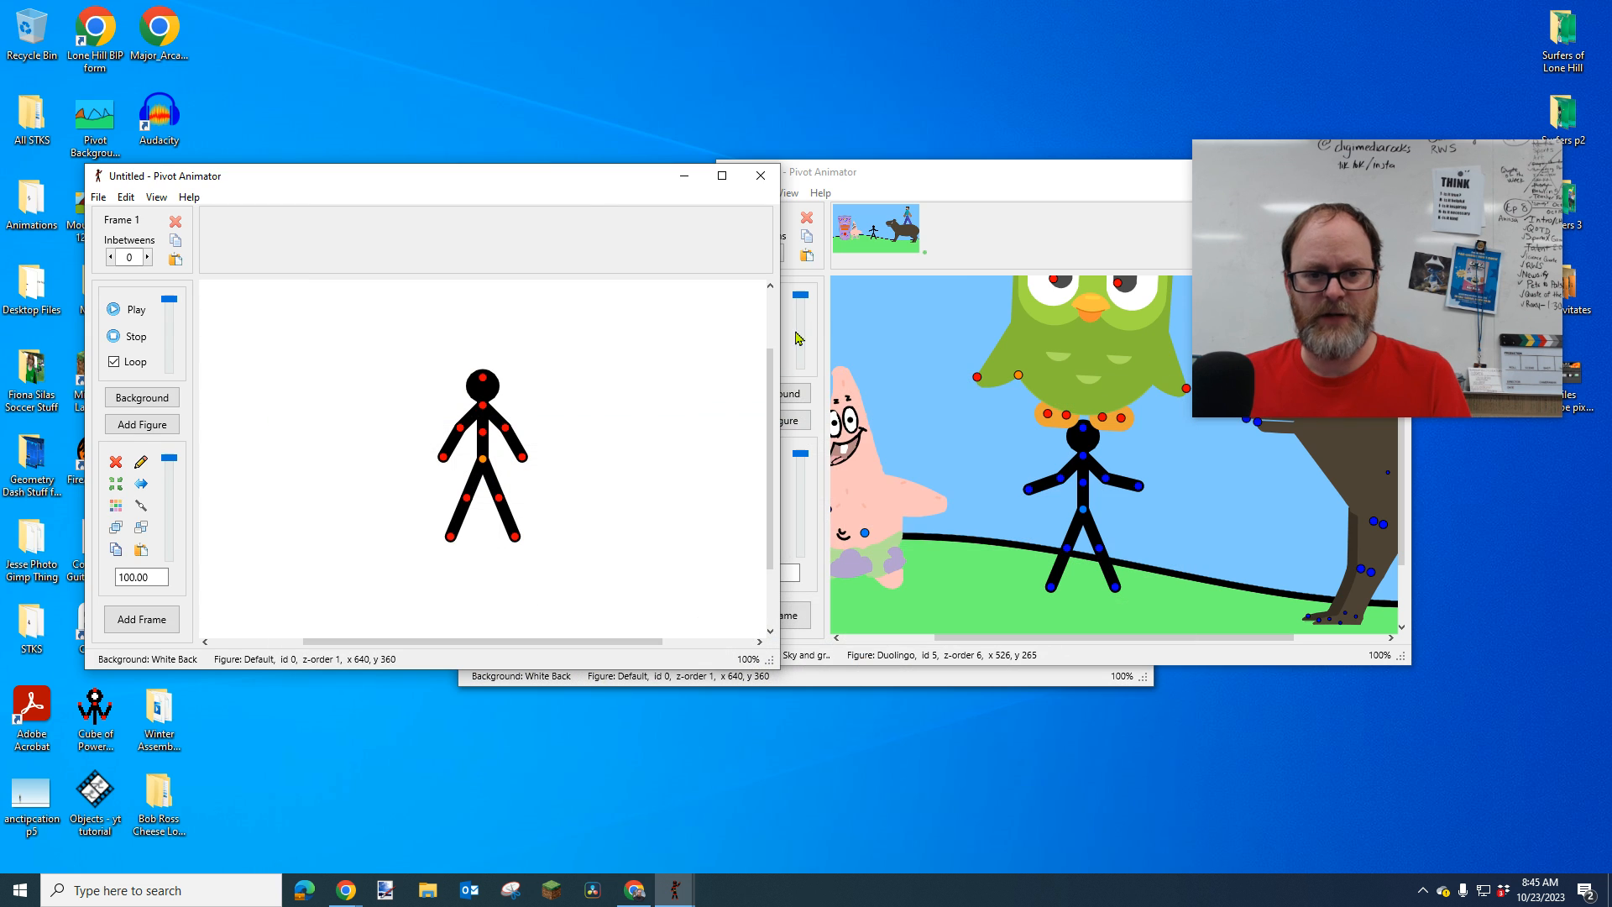
left_click_drag(598, 190, 655, 146)
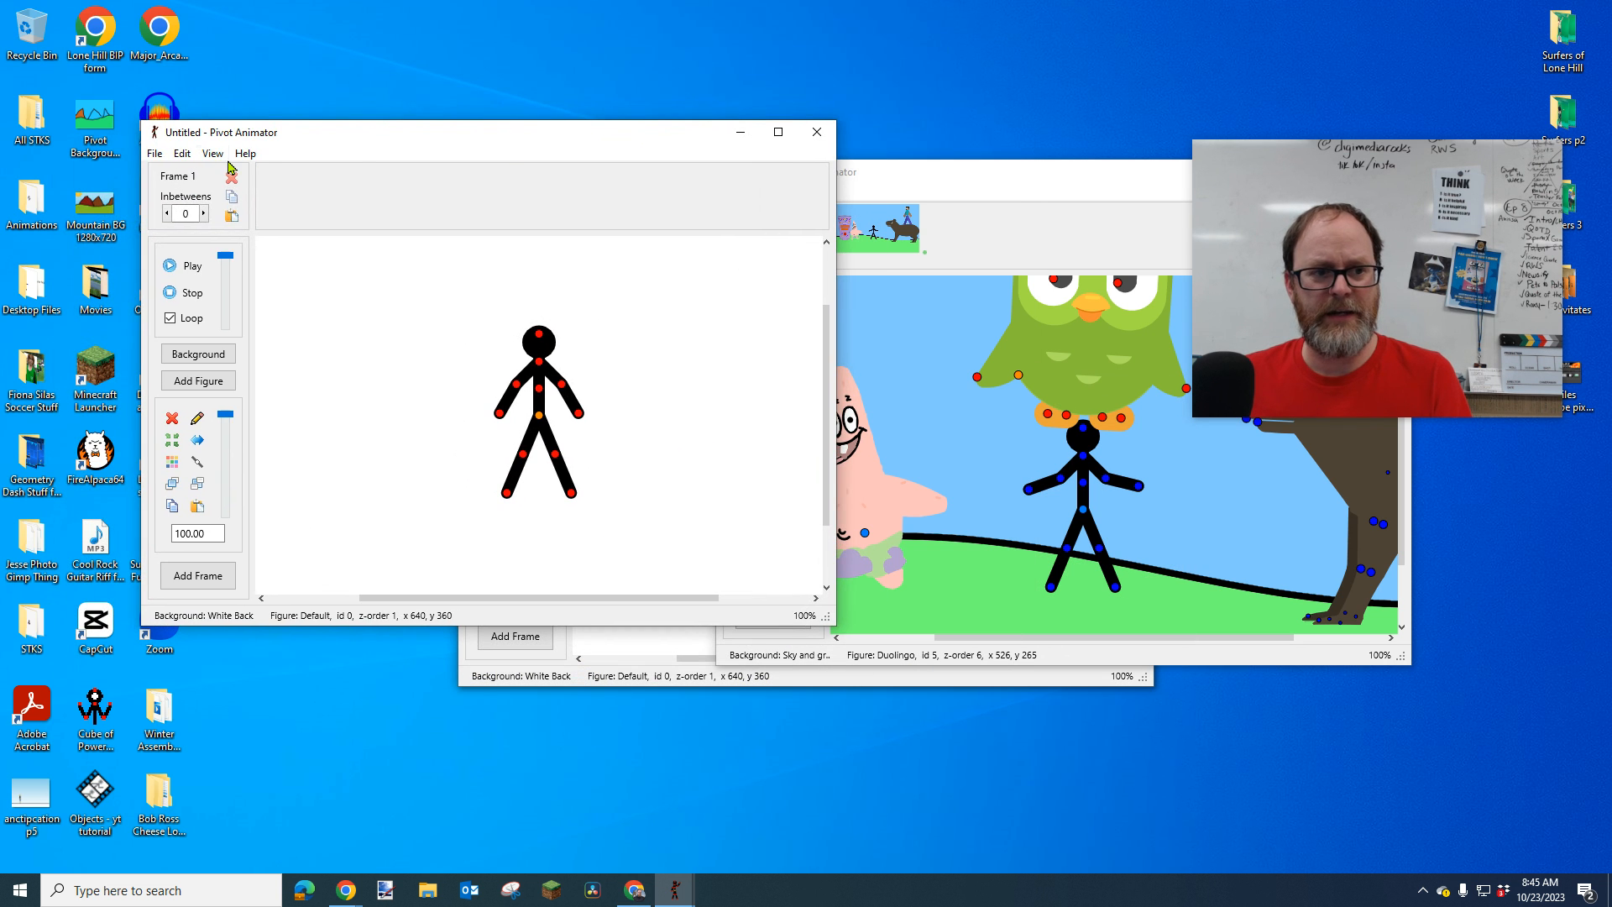
left_click(156, 154)
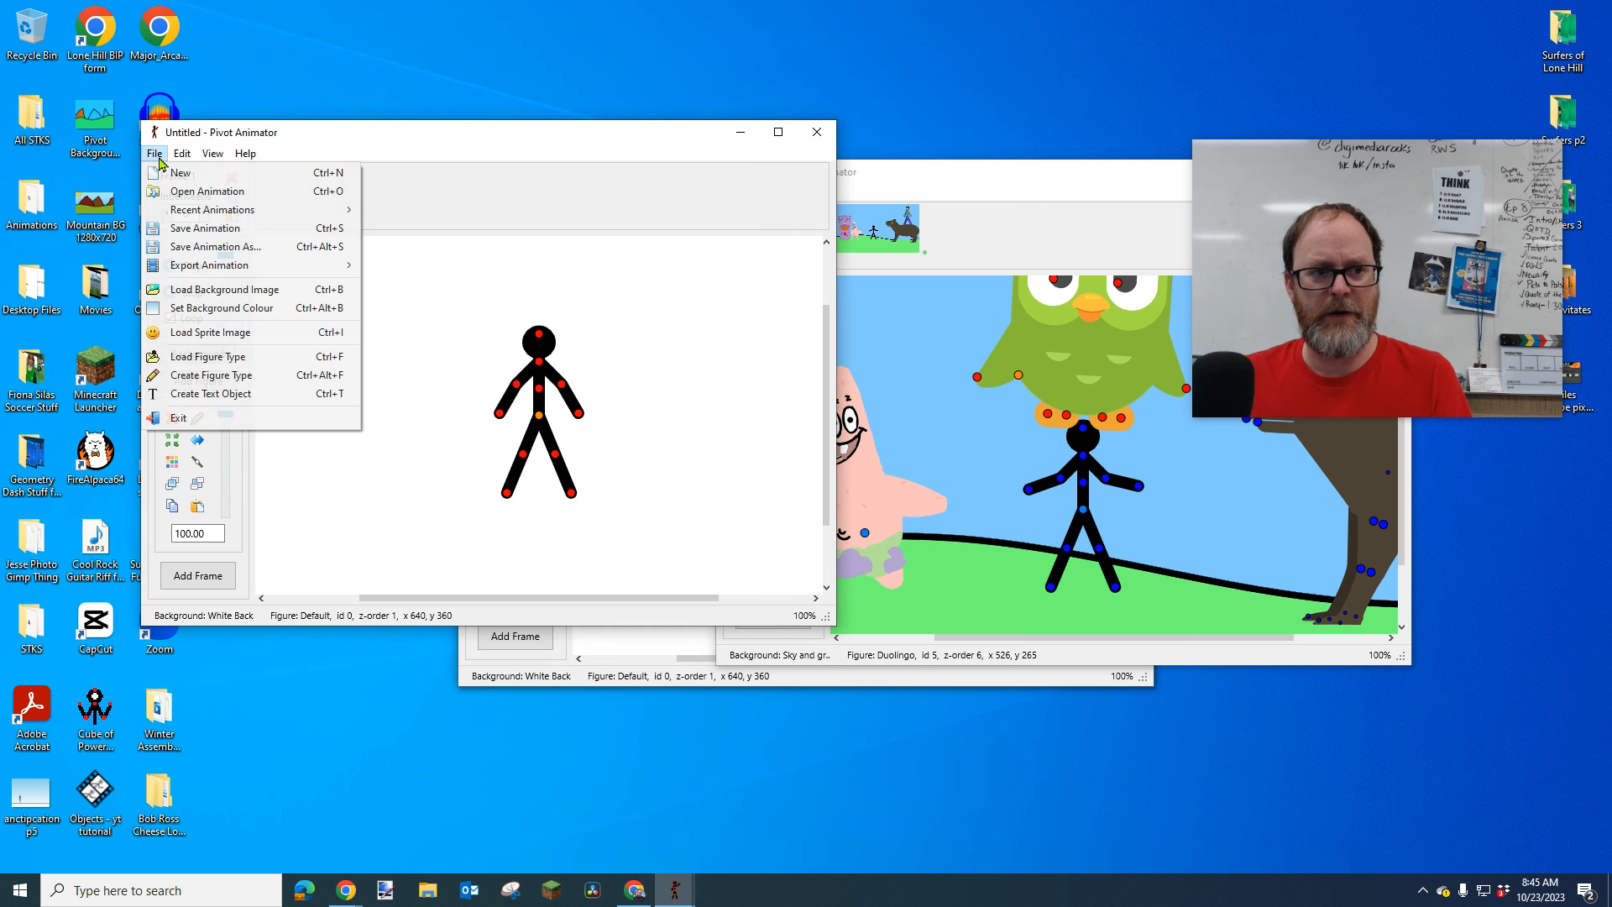
left_click(203, 193)
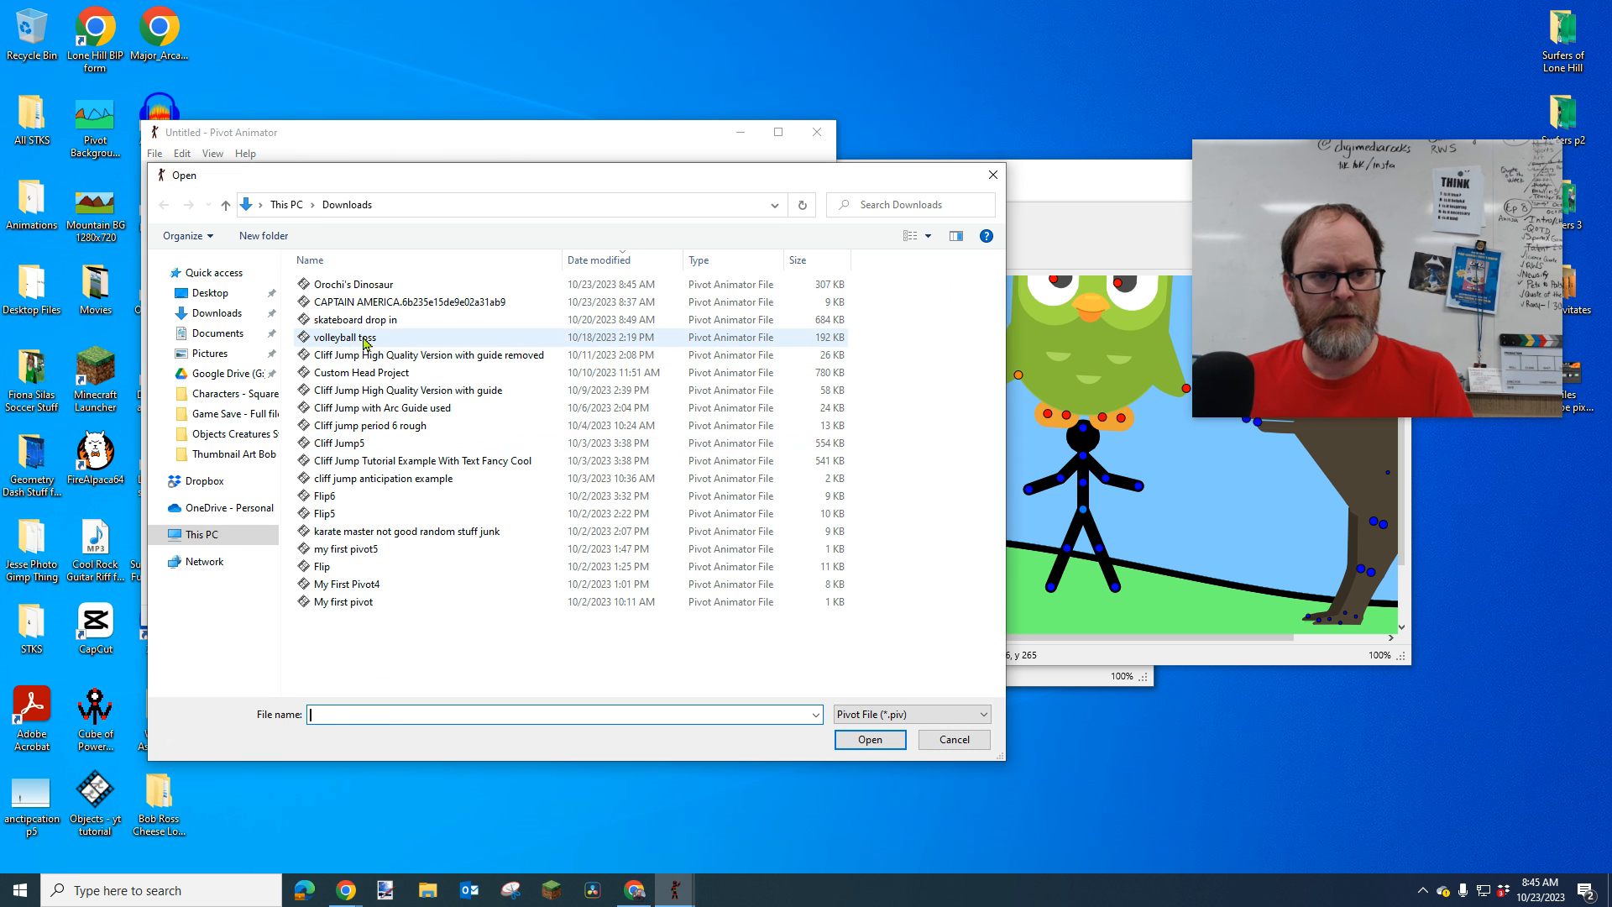
left_click(361, 290)
left_click(870, 739)
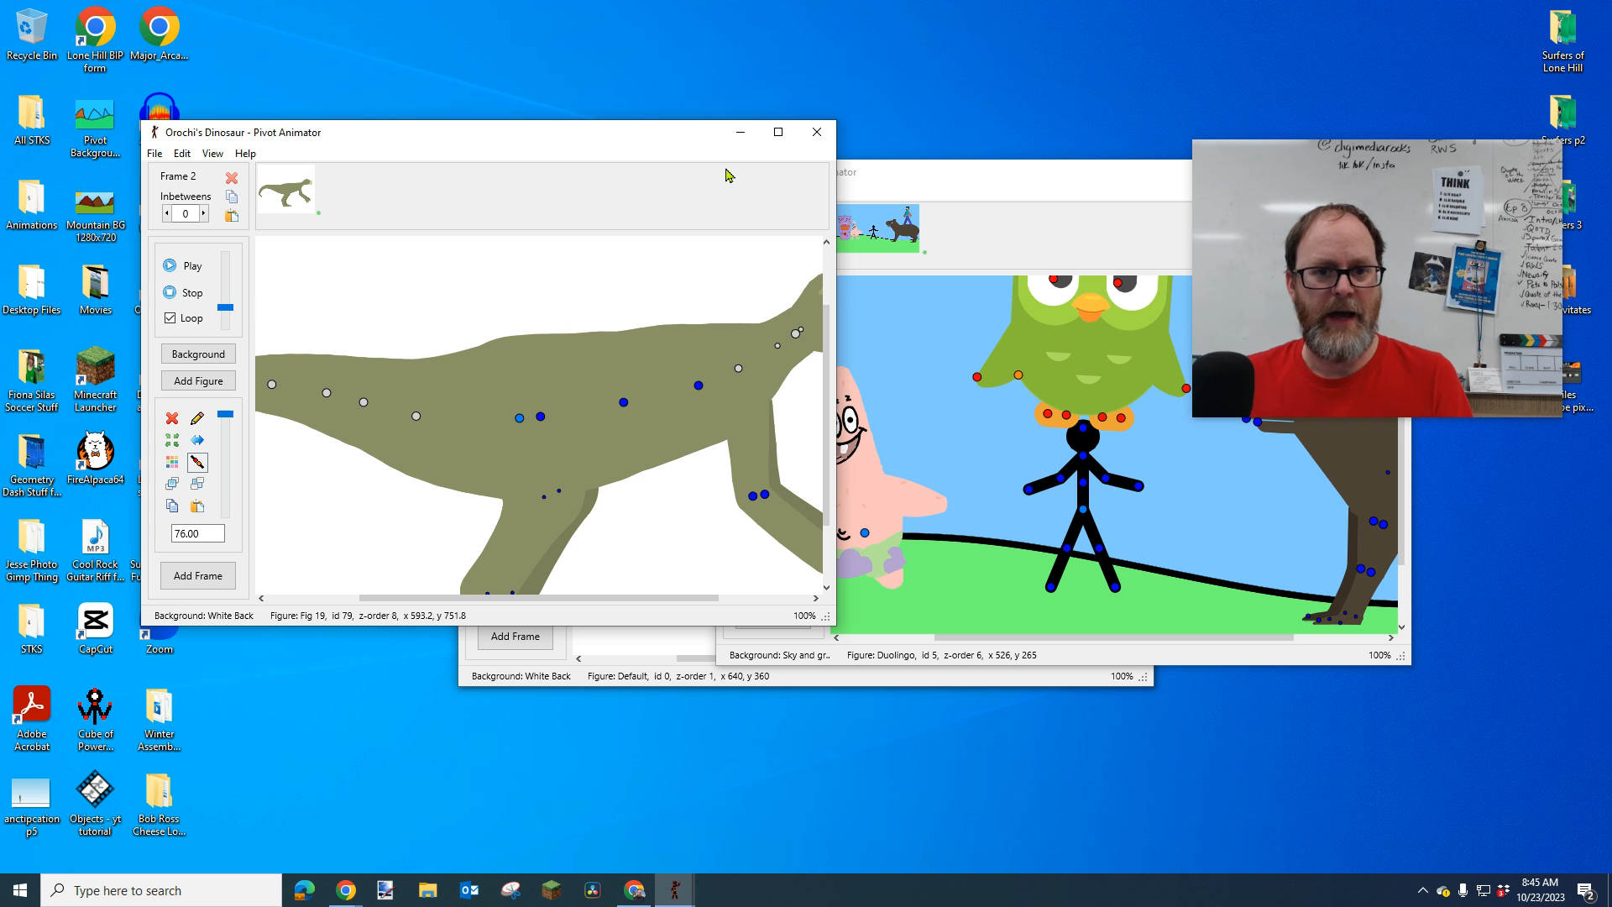
Step: Copy the dinosaur's main body parts into the maximized owl and capybara scene and position them in front of the cup and stick figure
left_click_drag(827, 618, 1128, 819)
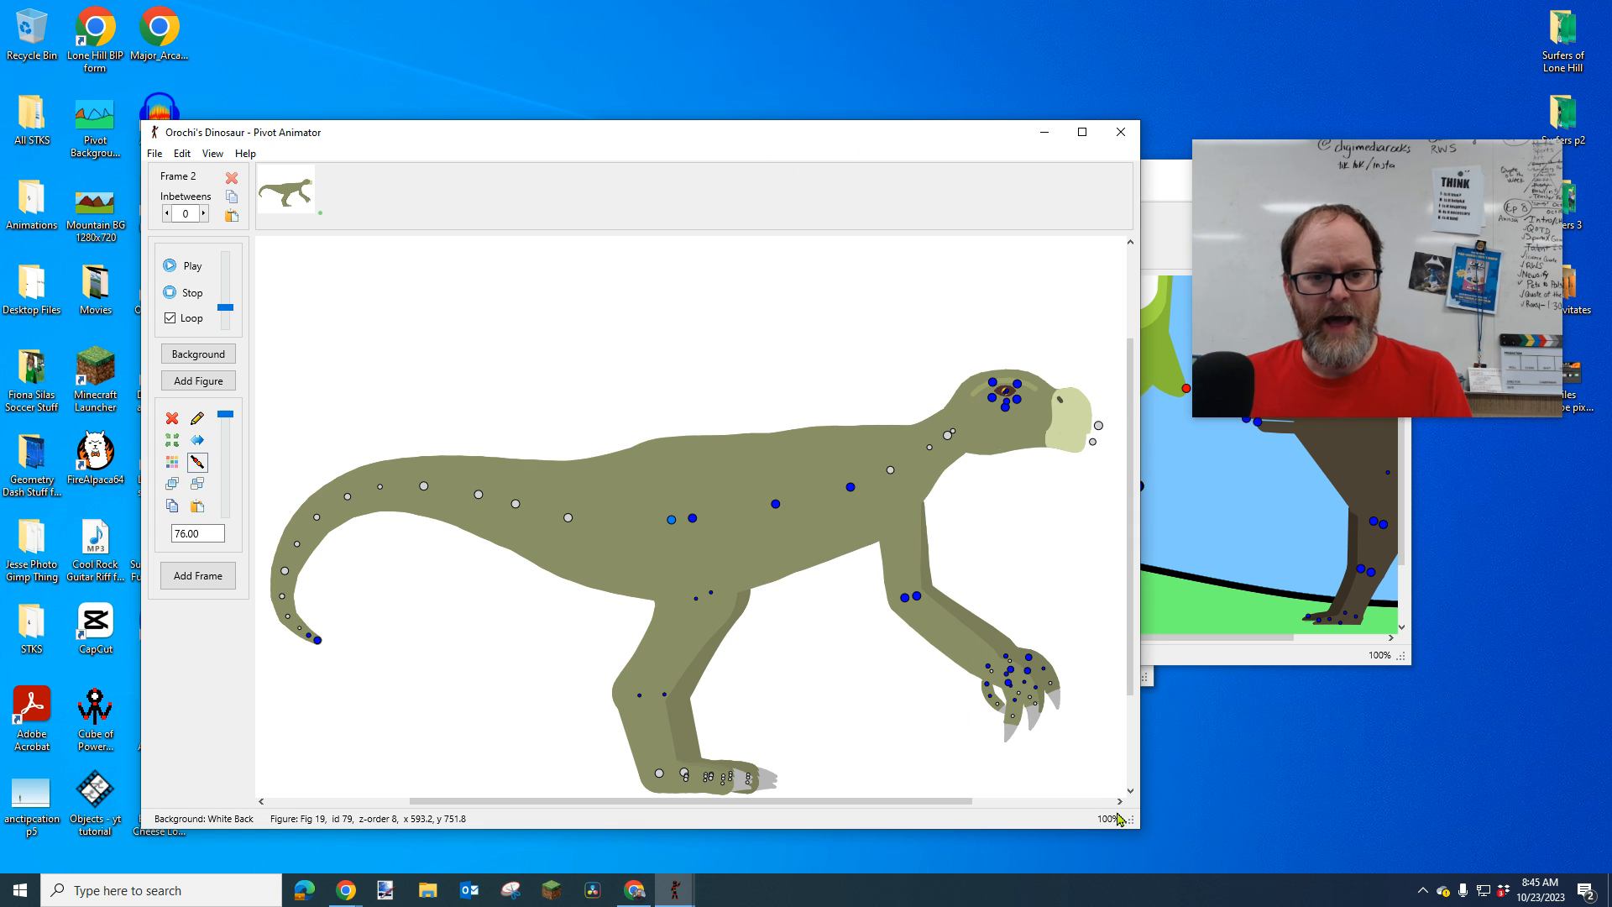
left_click_drag(397, 283, 964, 729)
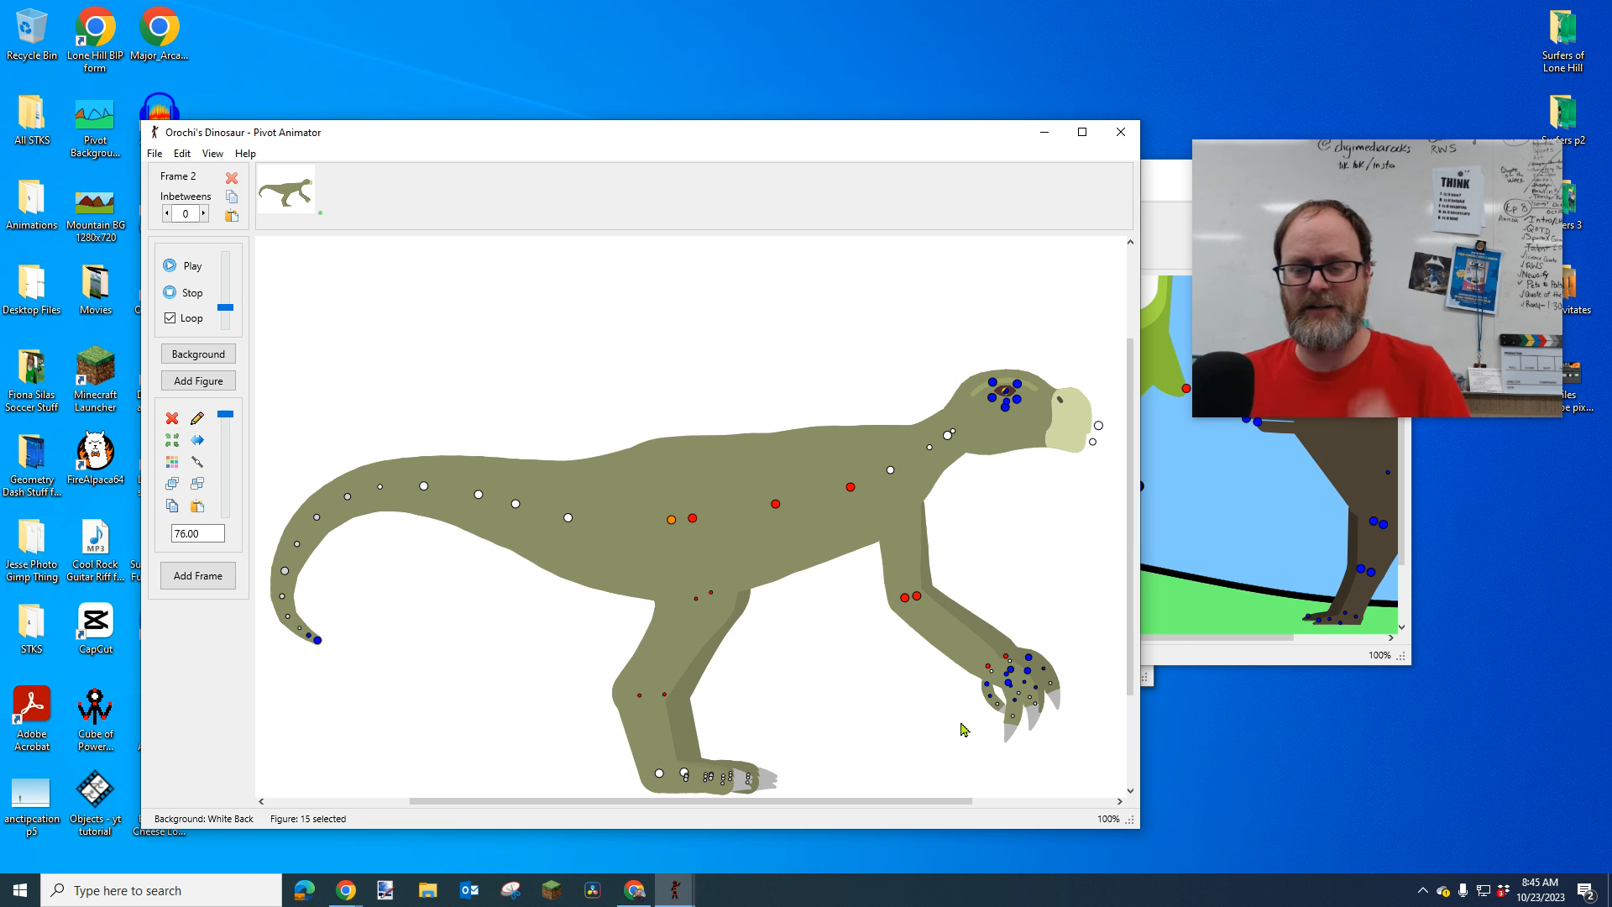
left_click(1165, 200)
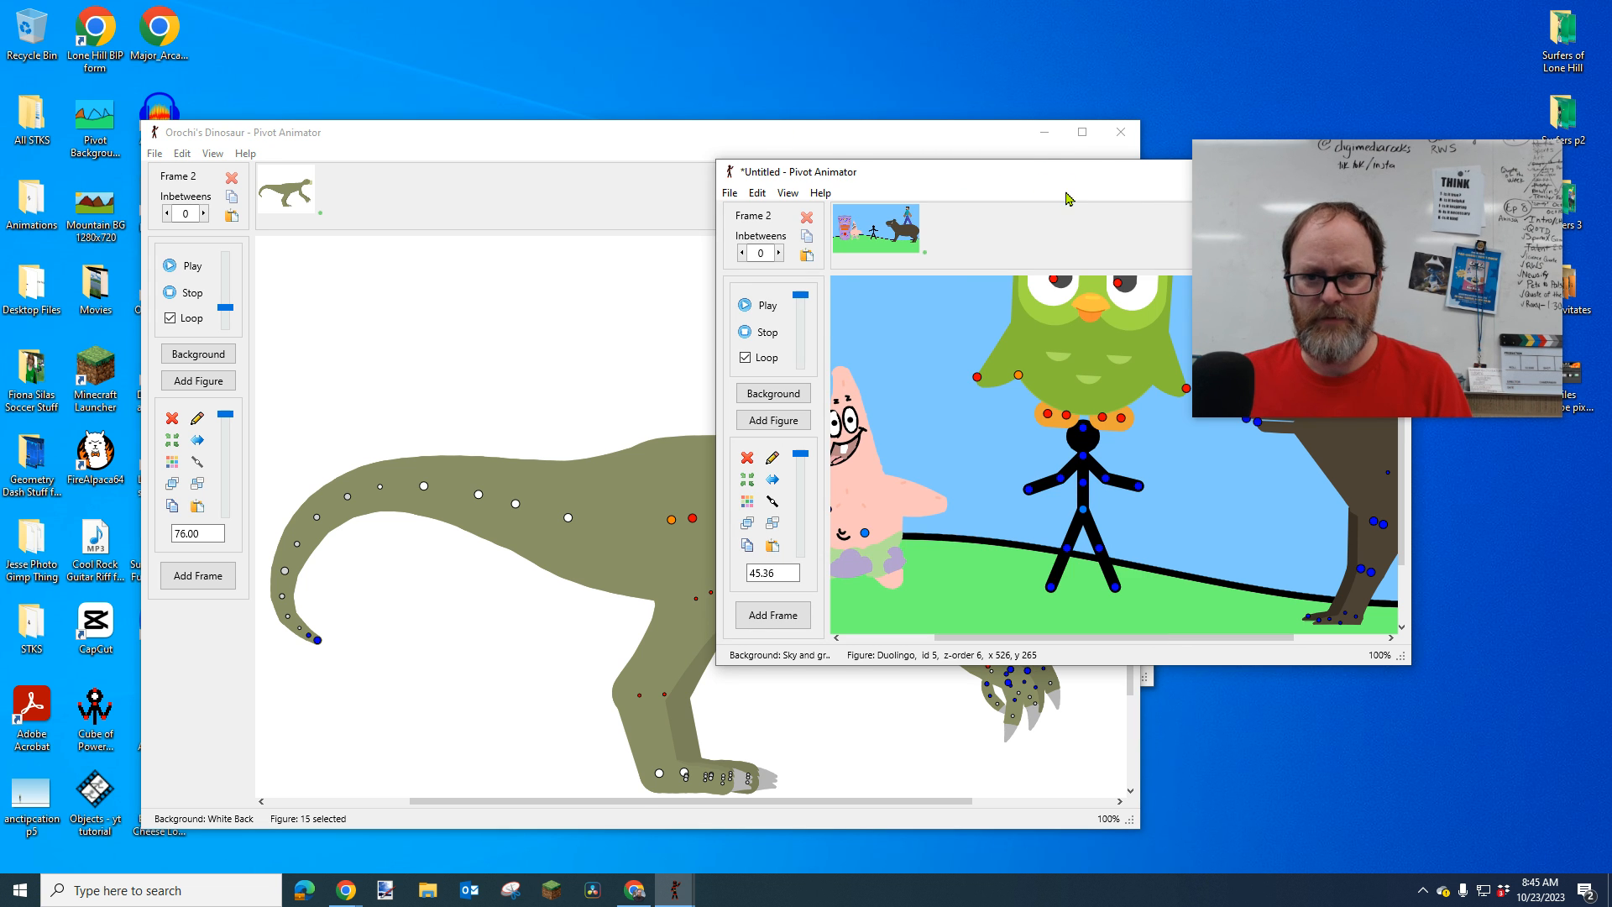
left_click_drag(1037, 172, 781, 126)
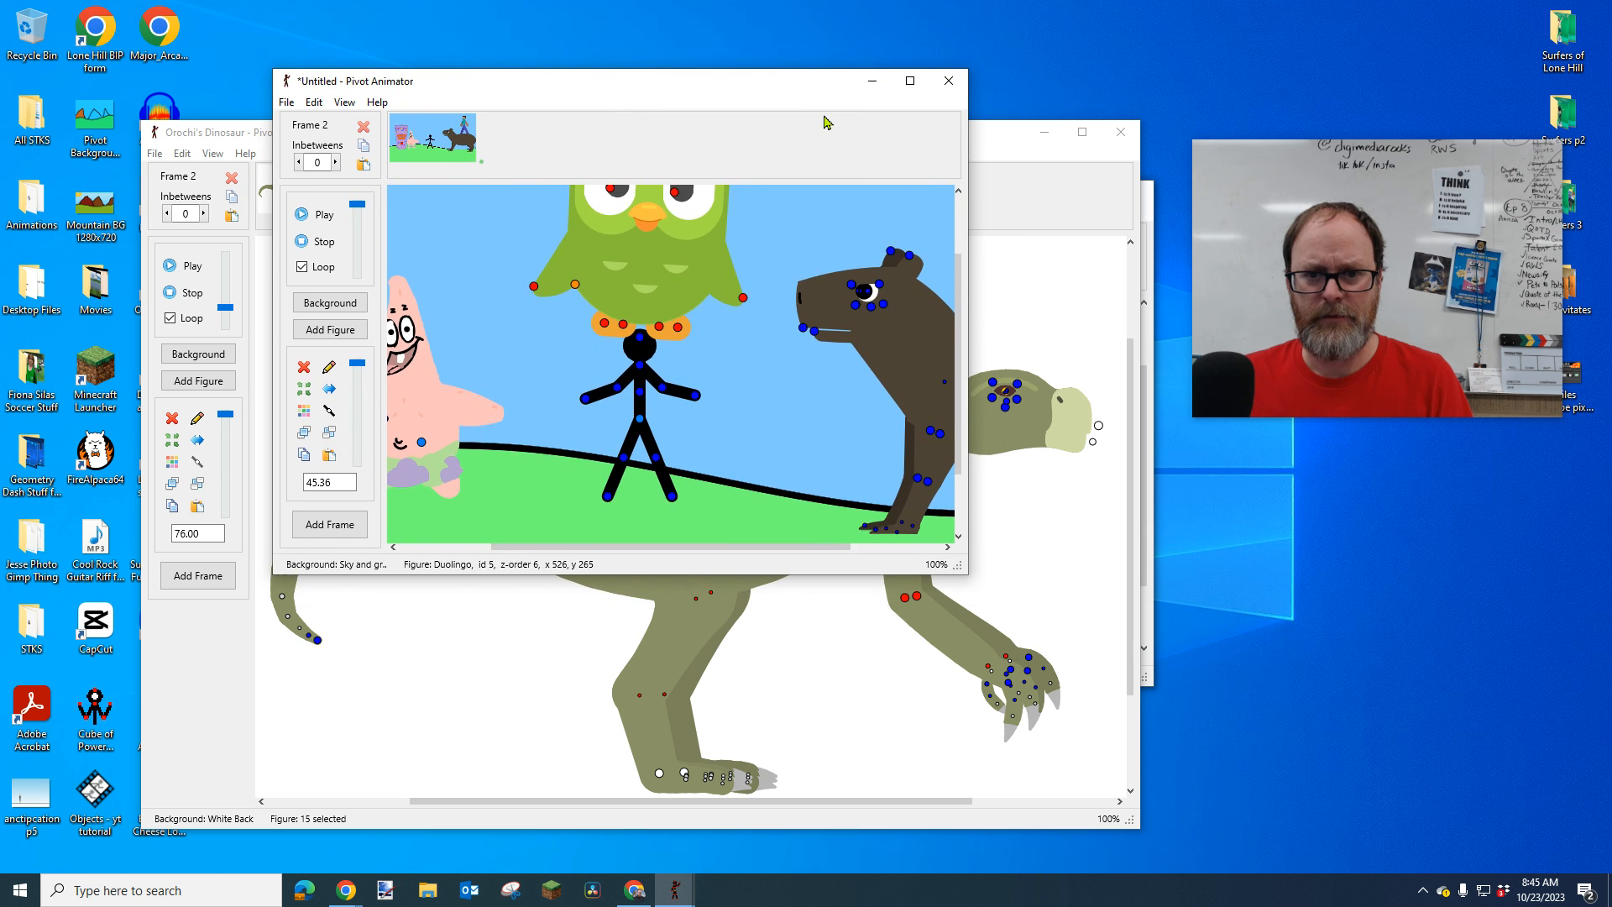
left_click(910, 81)
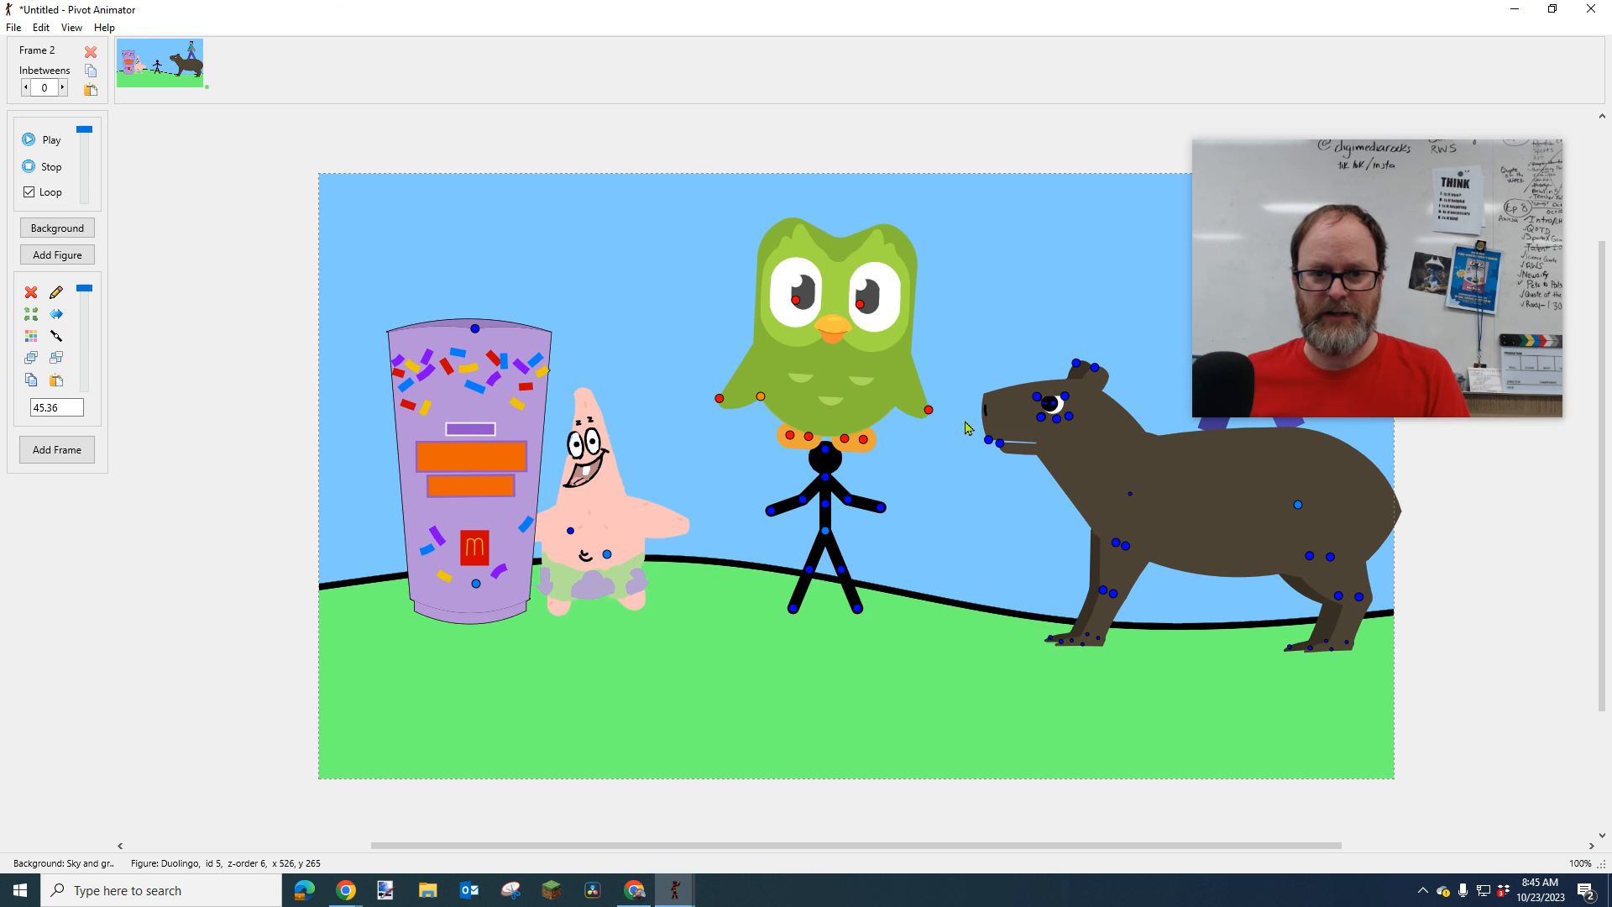
key("ctrl+v")
left_click_drag(739, 550, 591, 508)
left_click_drag(666, 756, 665, 711)
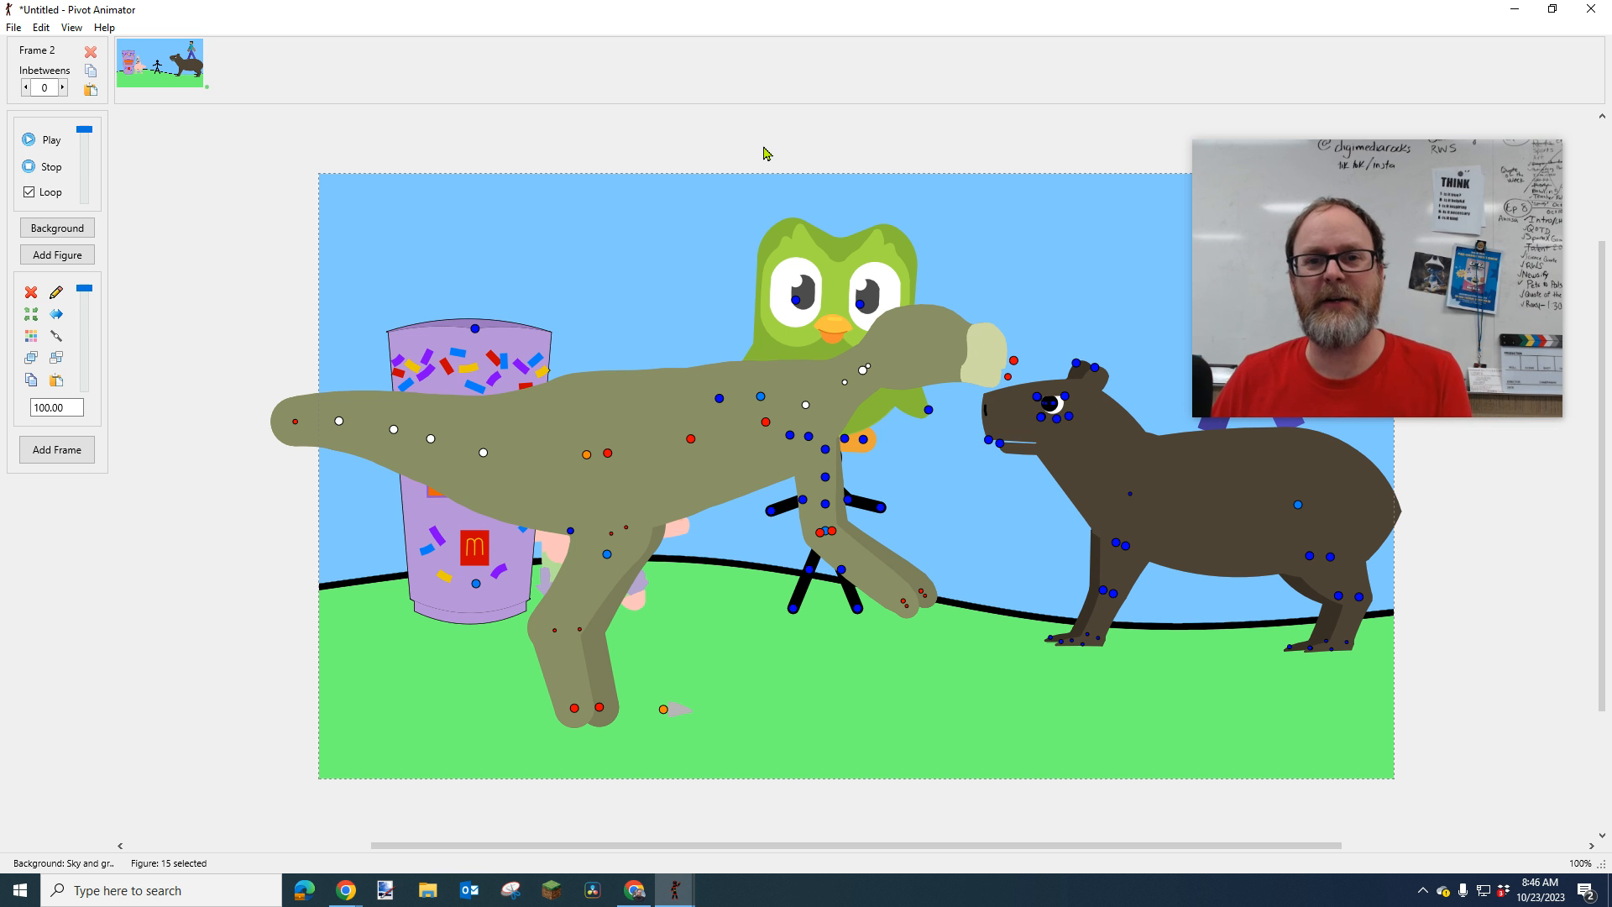
left_click_drag(1315, 235, 1080, 113)
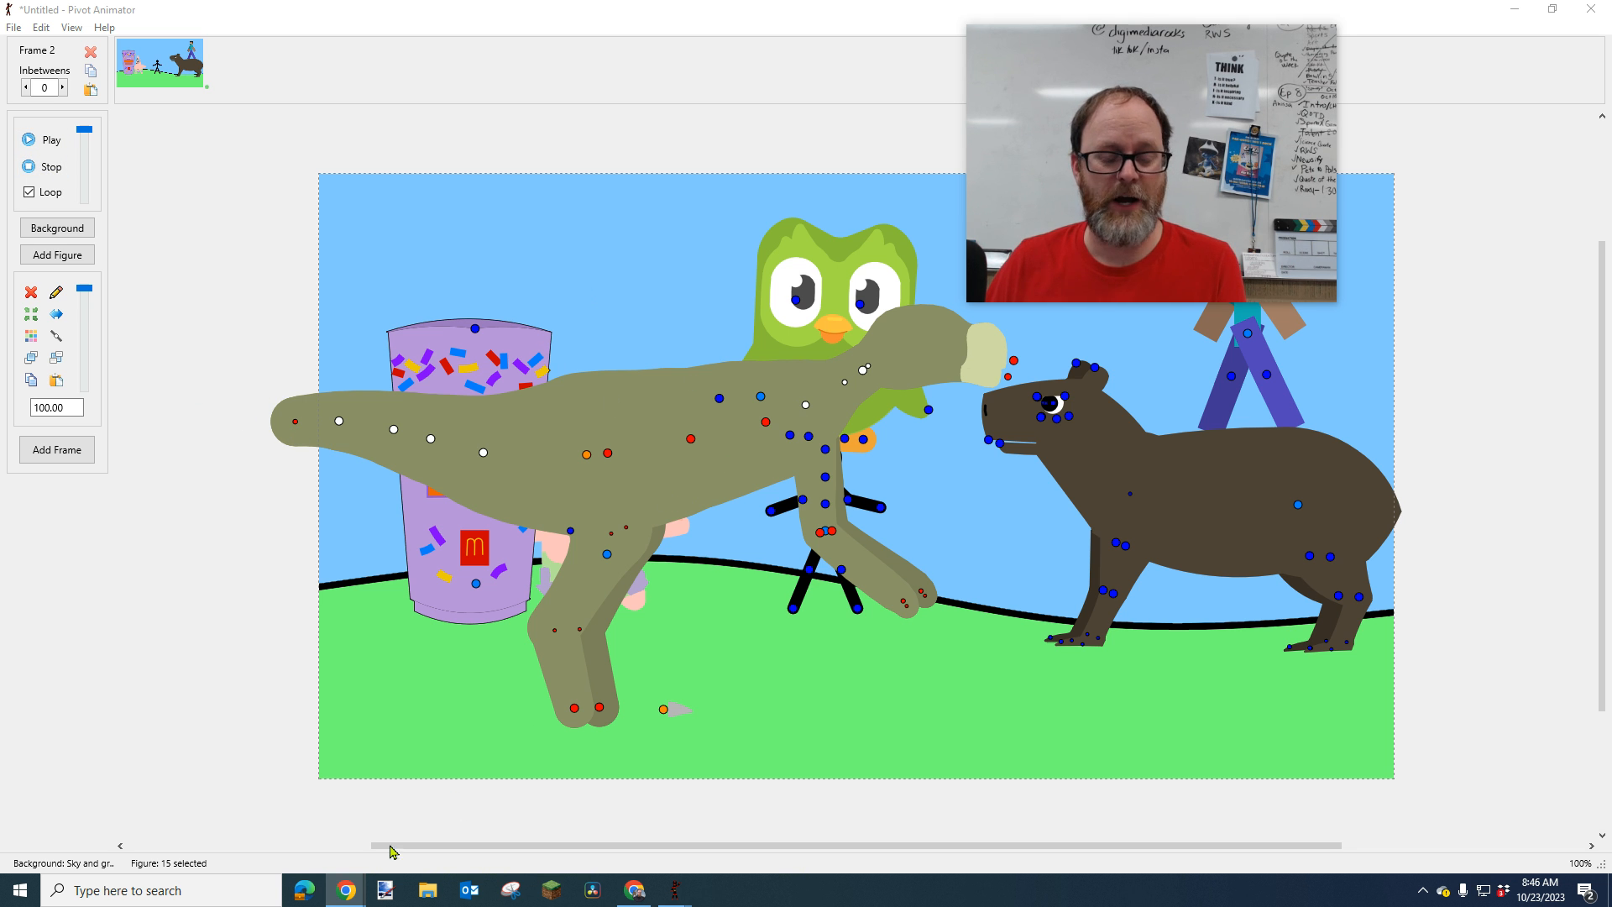
mouse_move(1238, 229)
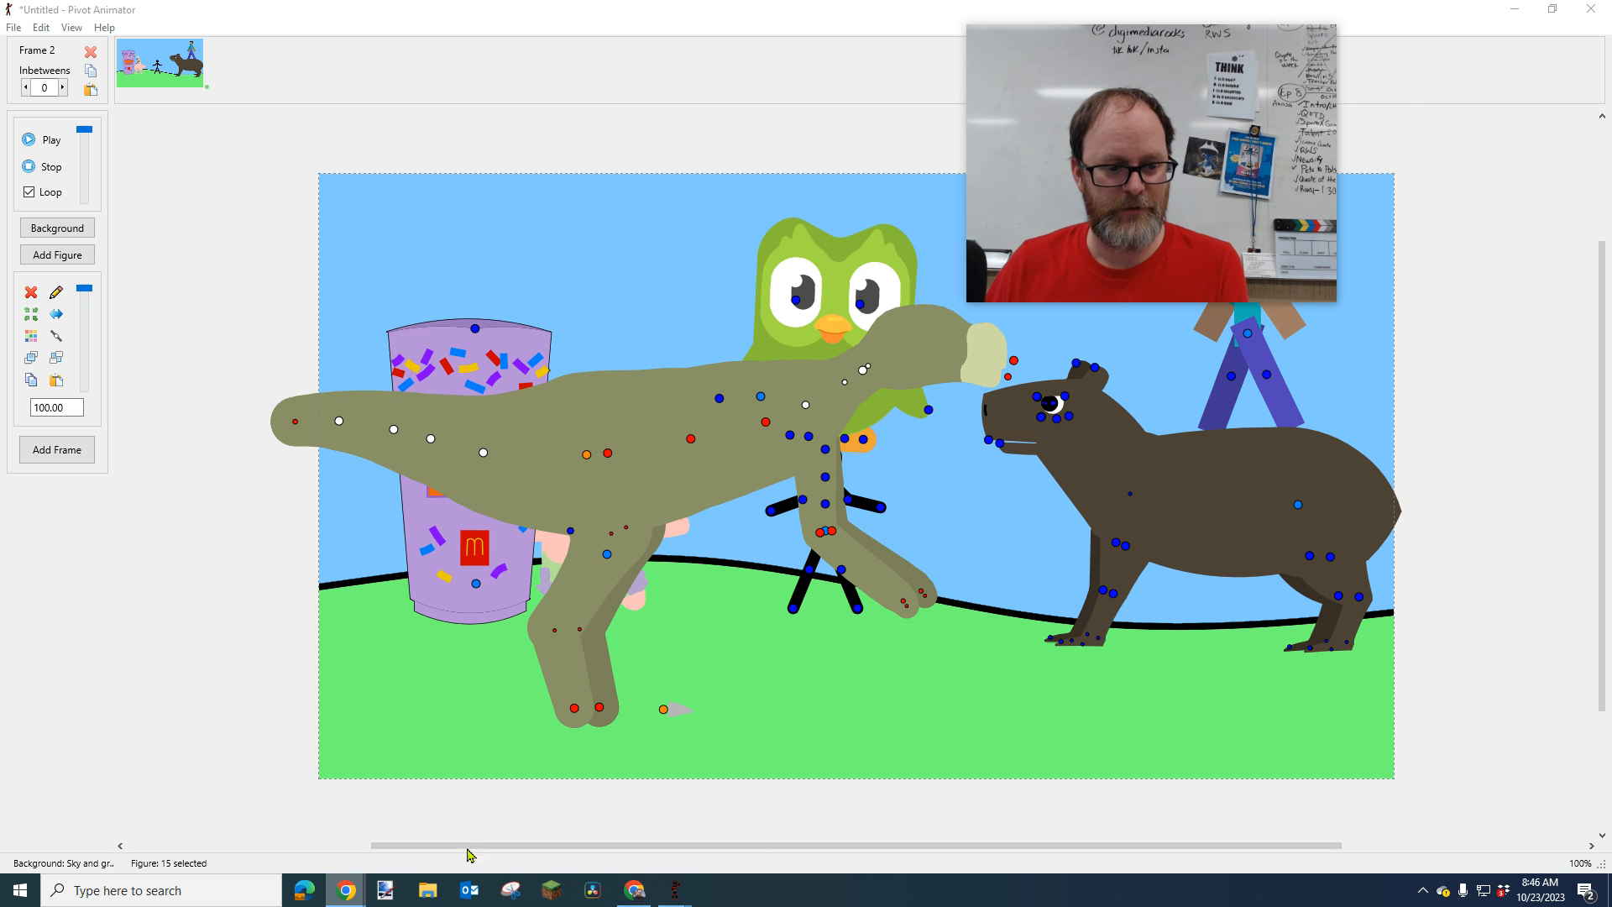
left_click(1553, 10)
left_click(645, 891)
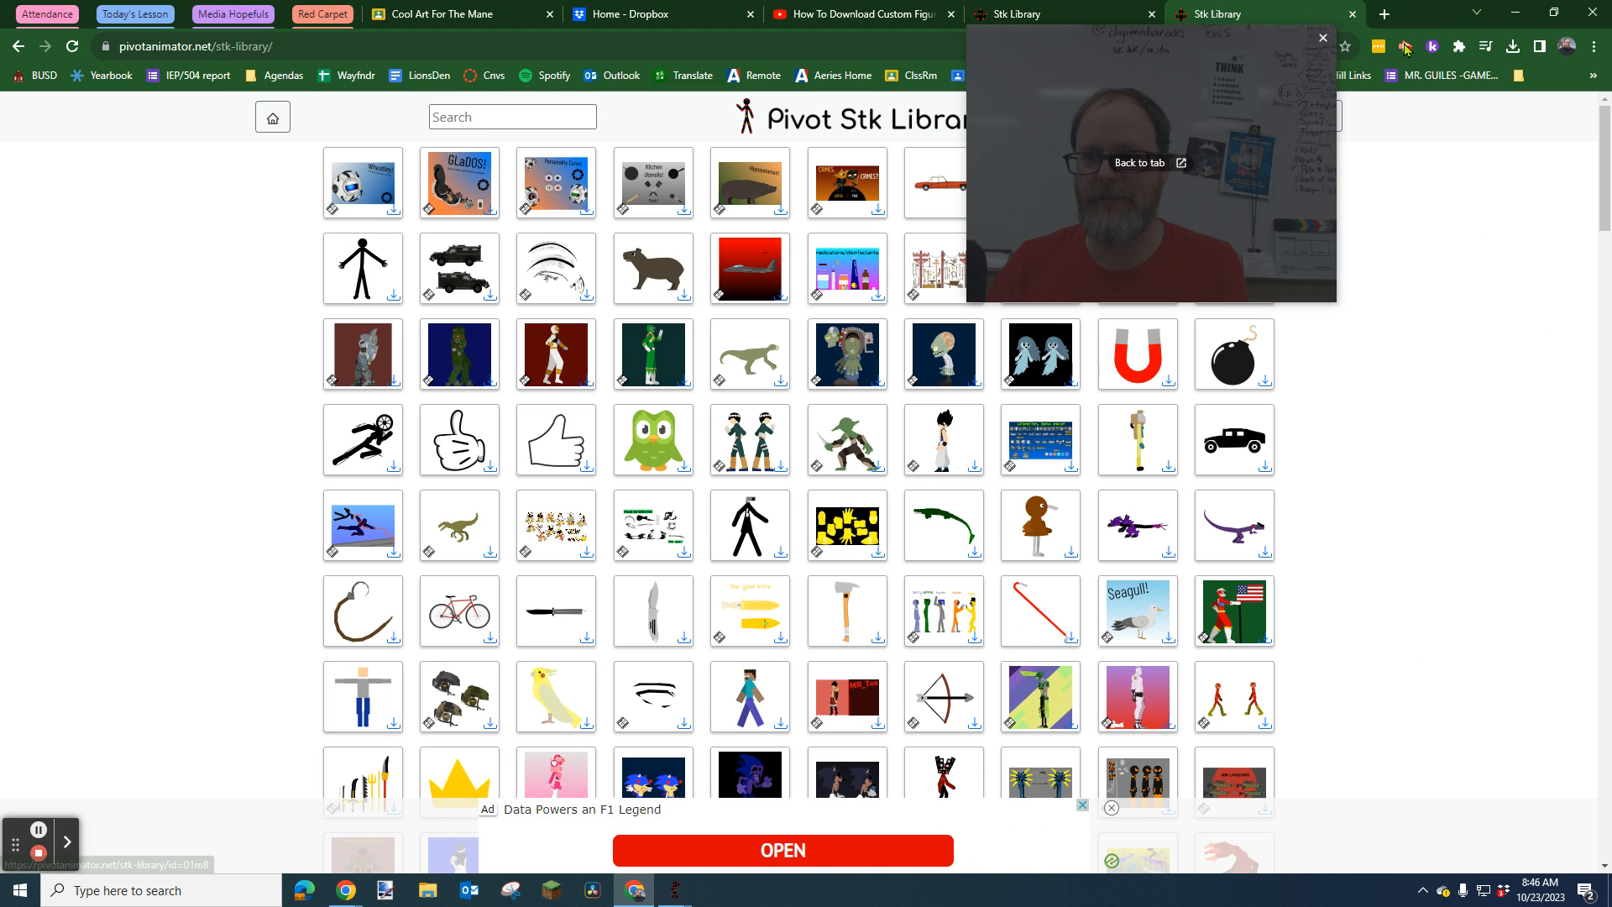
left_click(1408, 48)
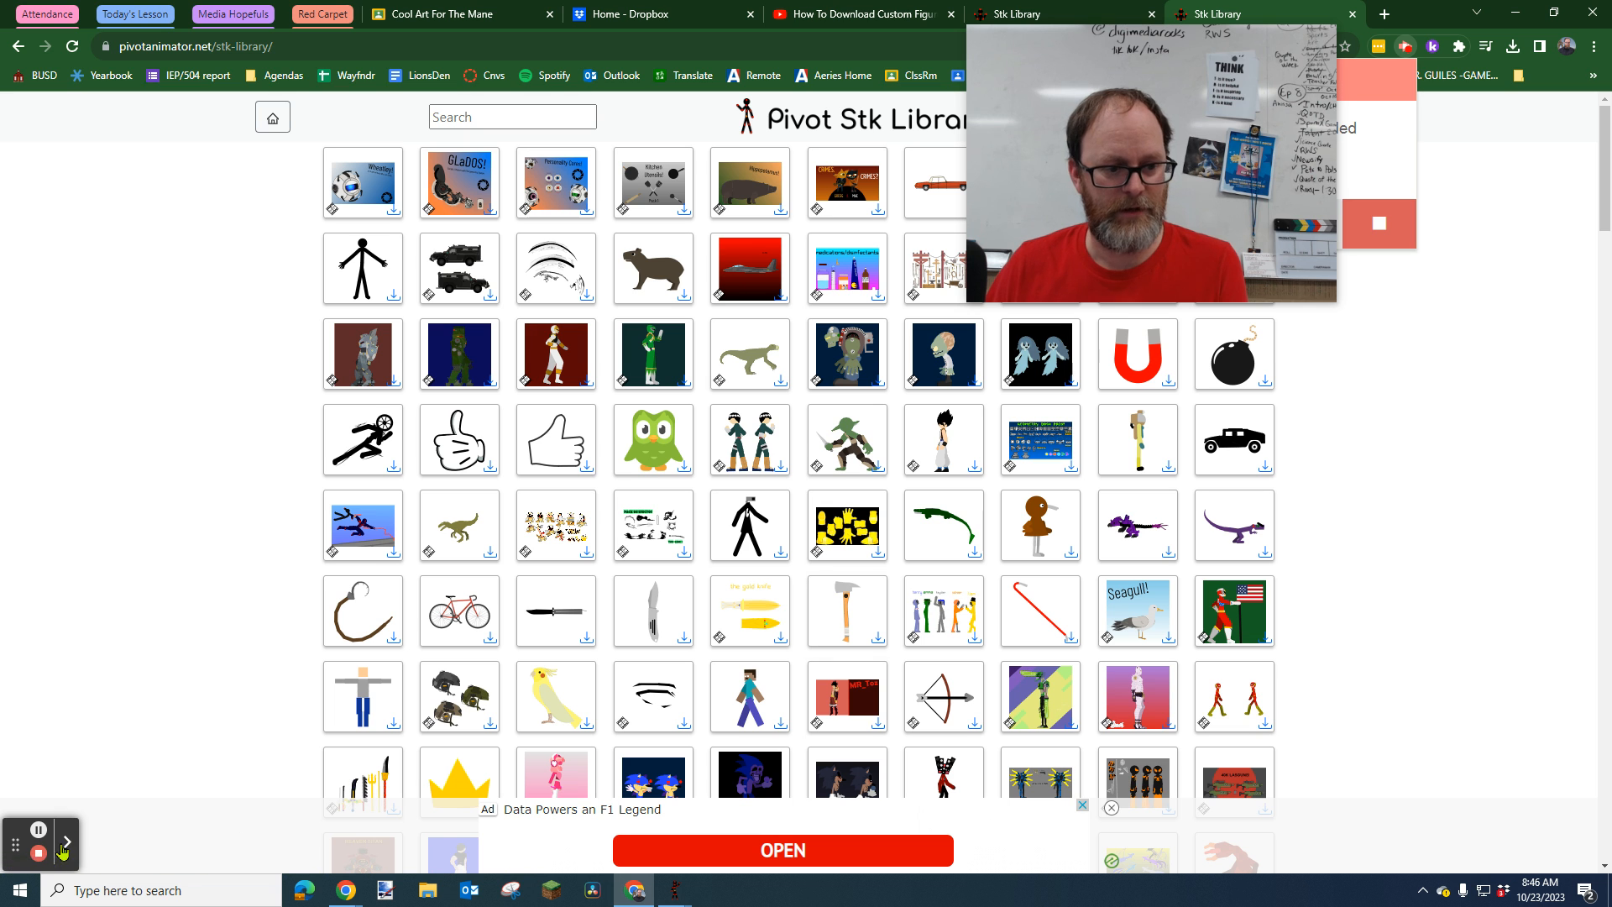